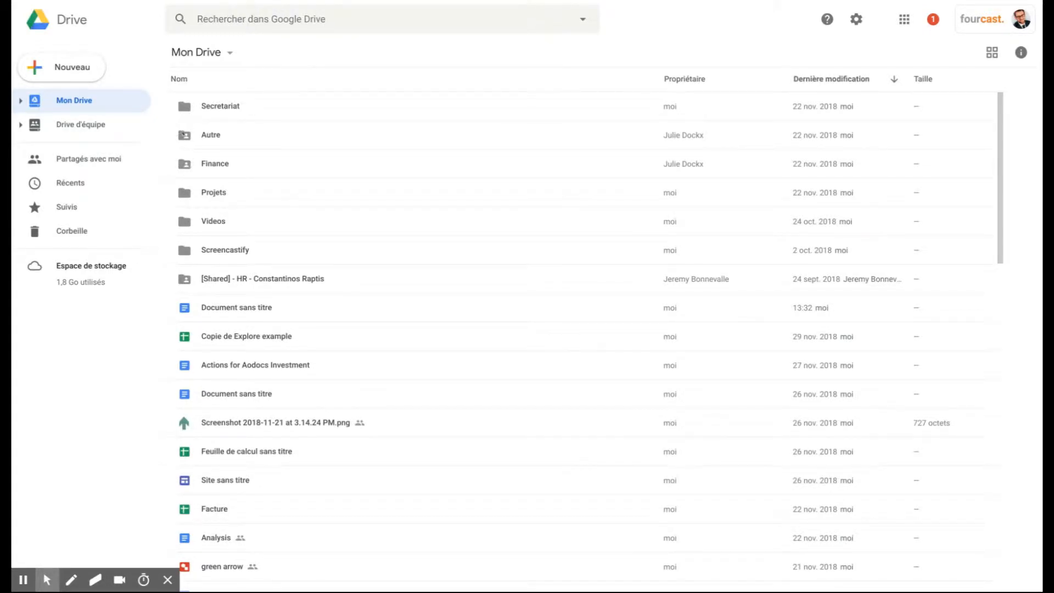
{"action": "left_click", "coordinate": [216, 108]}
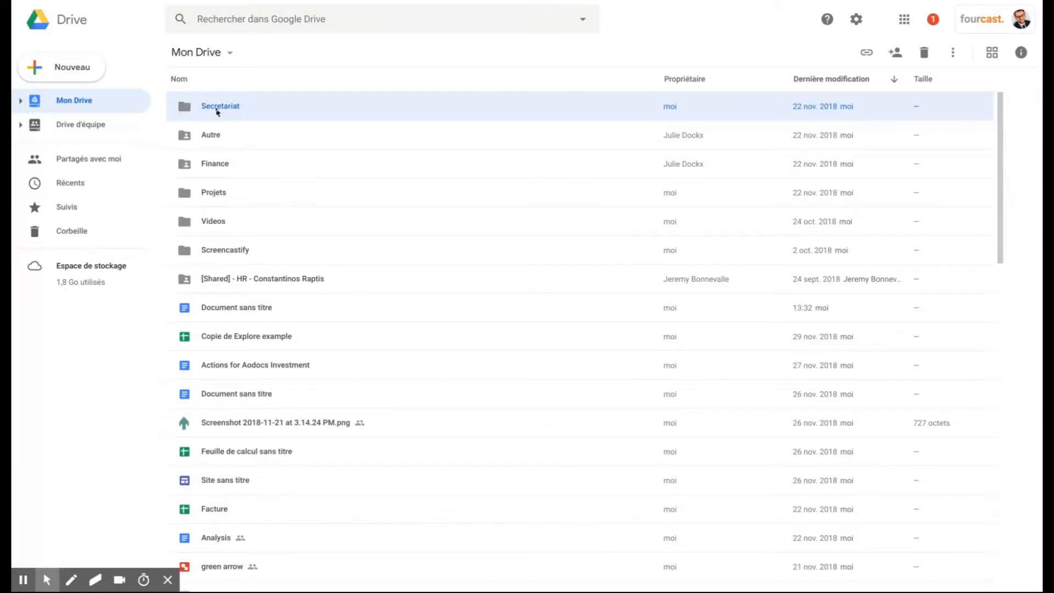
{"action": "right_click", "coordinate": [218, 112]}
{"action": "left_click", "coordinate": [276, 153]}
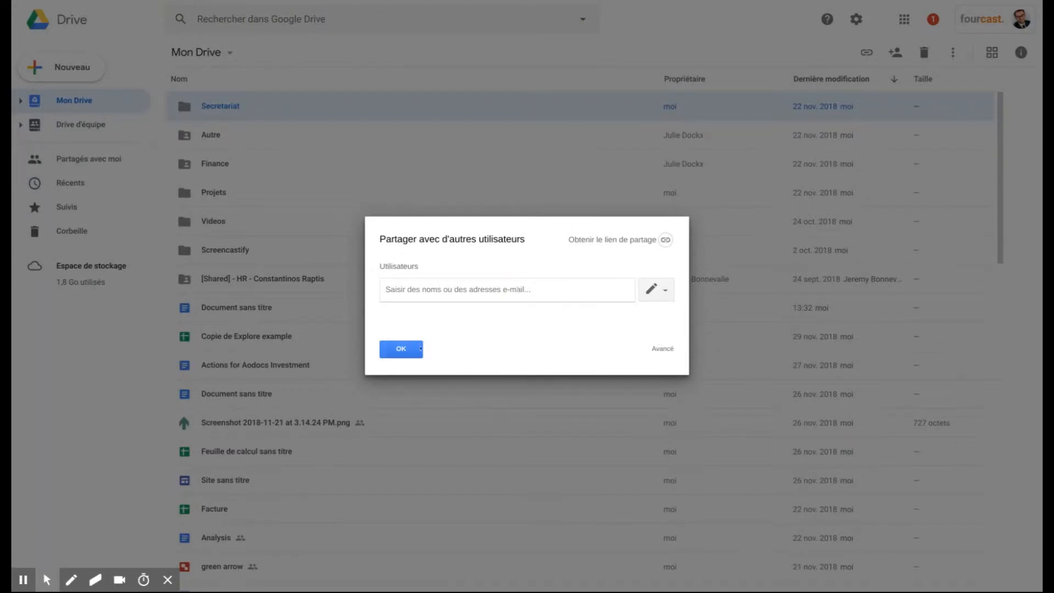
{"action": "left_click", "coordinate": [415, 341]}
Start sharing the Secretariat folder with the colleague, picking their suggested contact, and check the available access levels
{"action": "right_click", "coordinate": [240, 108]}
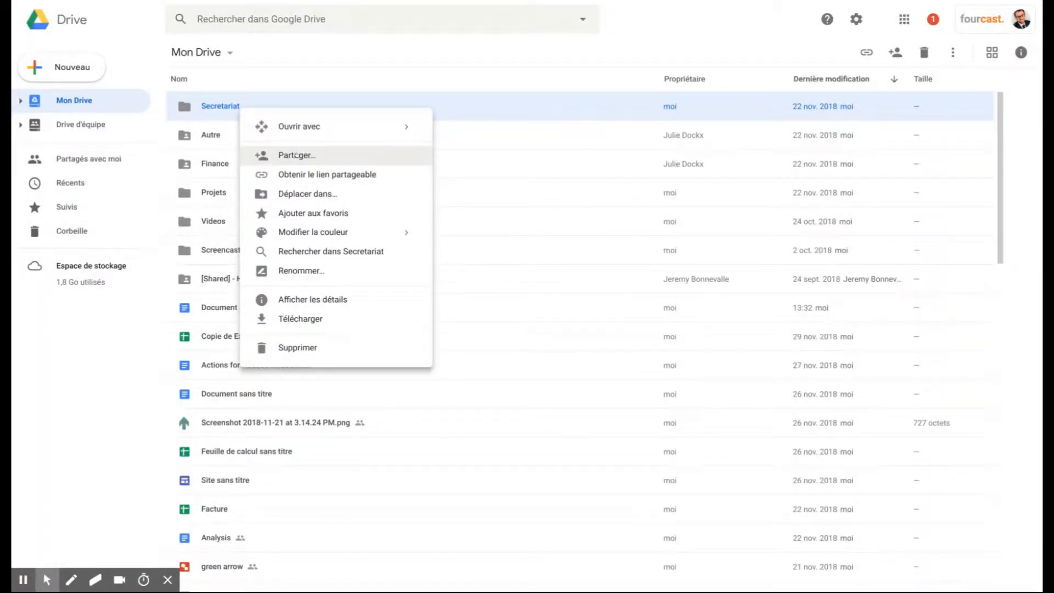
{"action": "left_click", "coordinate": [299, 157]}
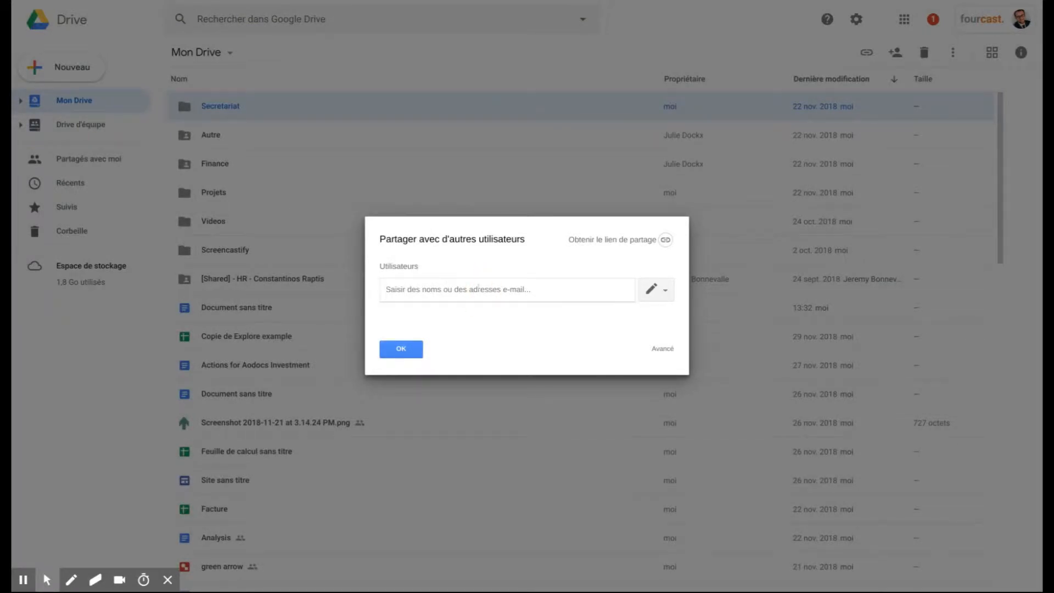
{"action": "type", "text": "kere"}
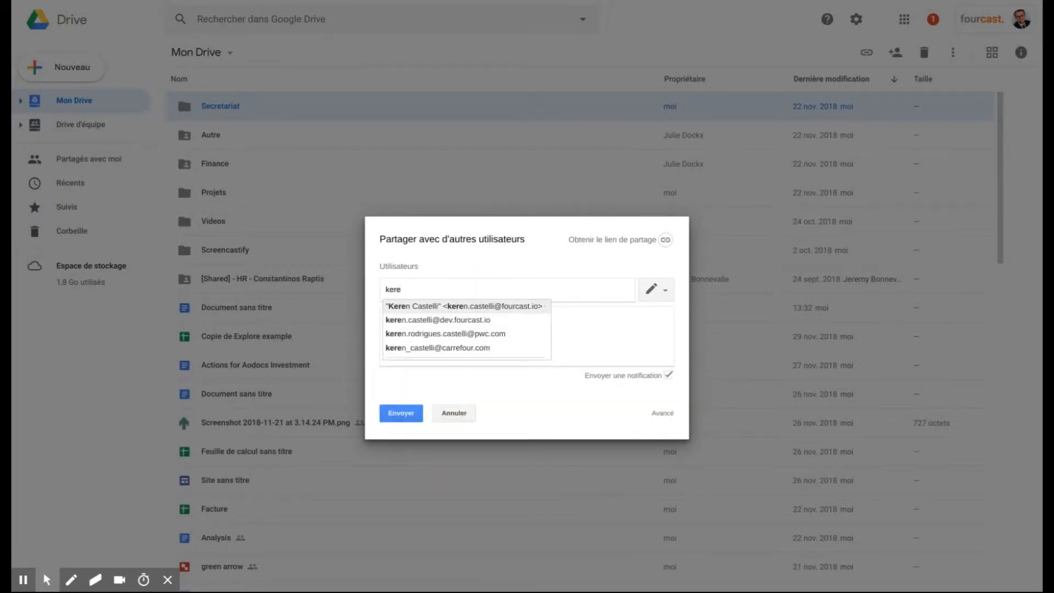
{"action": "left_click", "coordinate": [527, 306]}
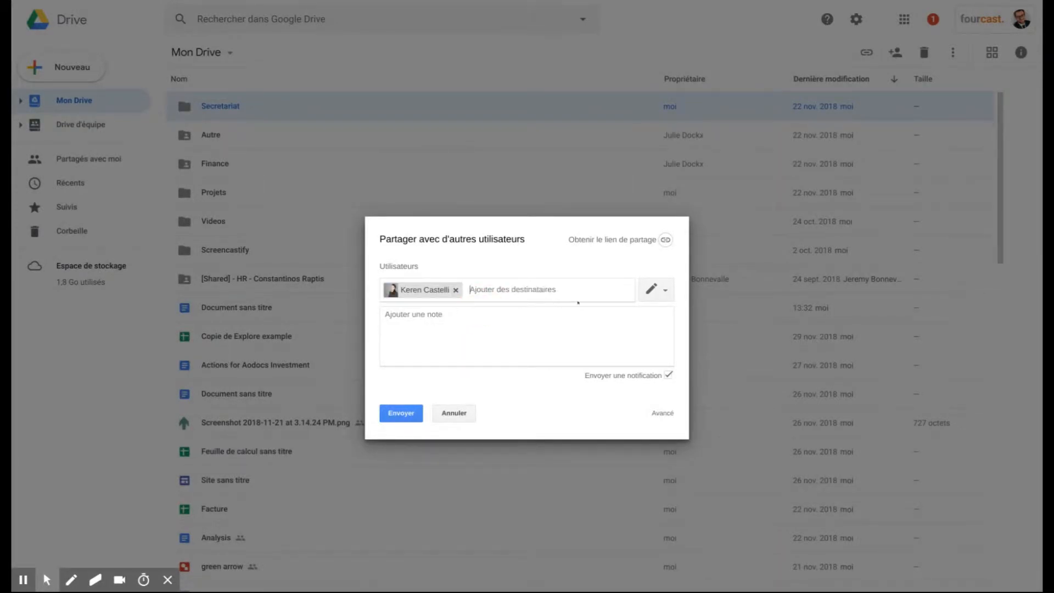
{"action": "left_click", "coordinate": [659, 290]}
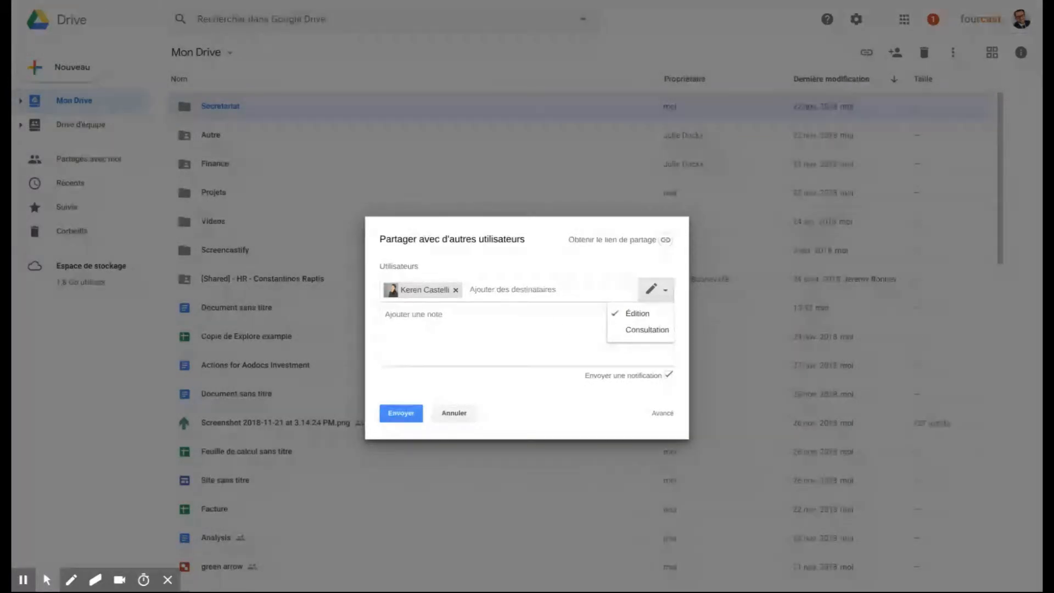
Add a note greeting the recipient by first name, followed by "Je partage ce dossier avec toi.", and send the sharing invitation
{"action": "left_click", "coordinate": [558, 325]}
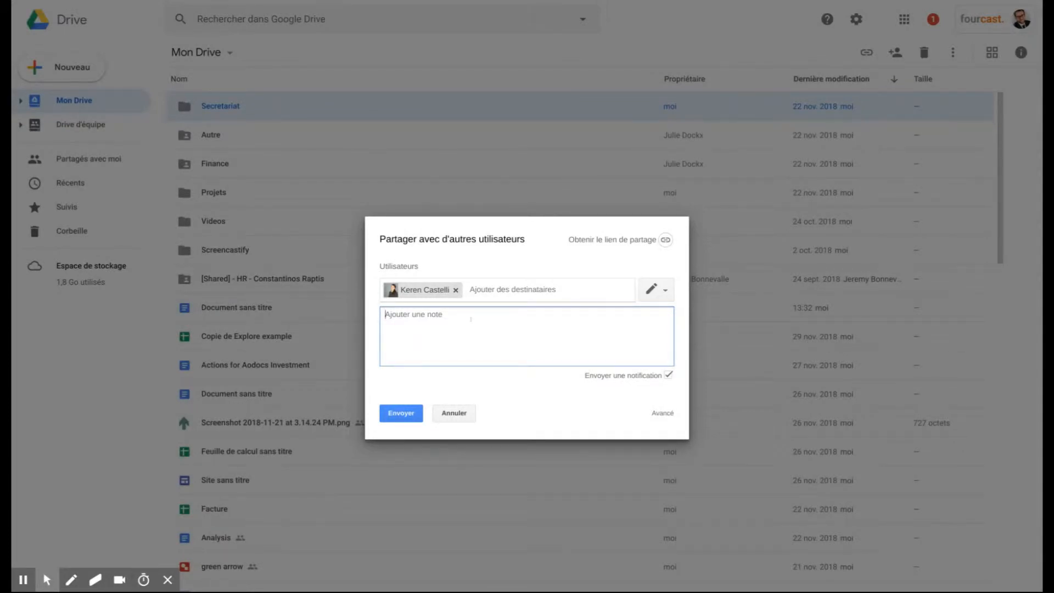
{"action": "type", "text": "Bonjour Keren ,"}
{"action": "key", "text": "Return"}
{"action": "type", "text": "Je partage d"}
{"action": "type", "text": "e dossier avec toi."}
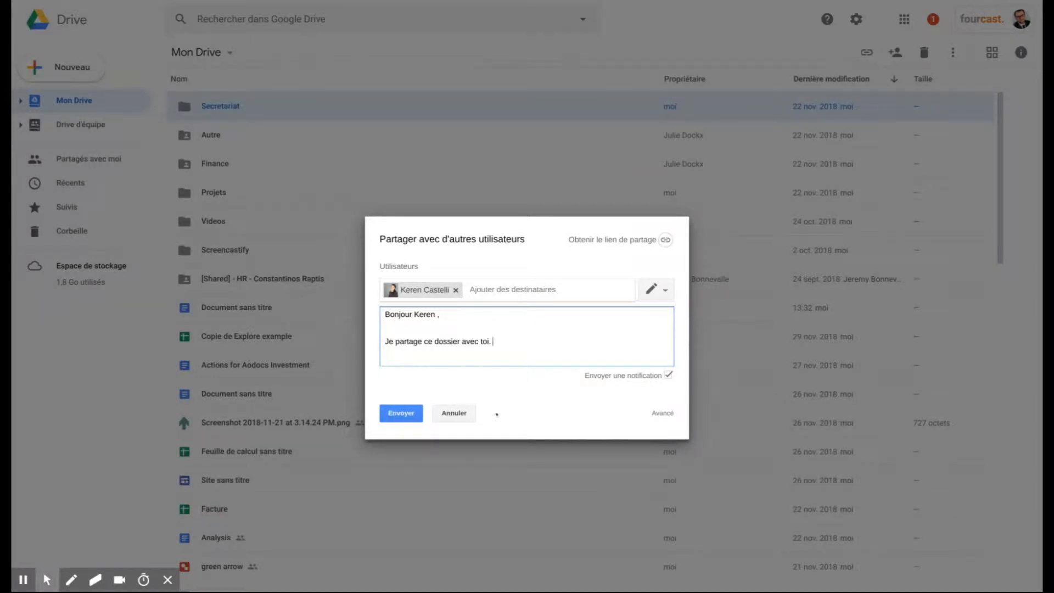
{"action": "left_click", "coordinate": [393, 416]}
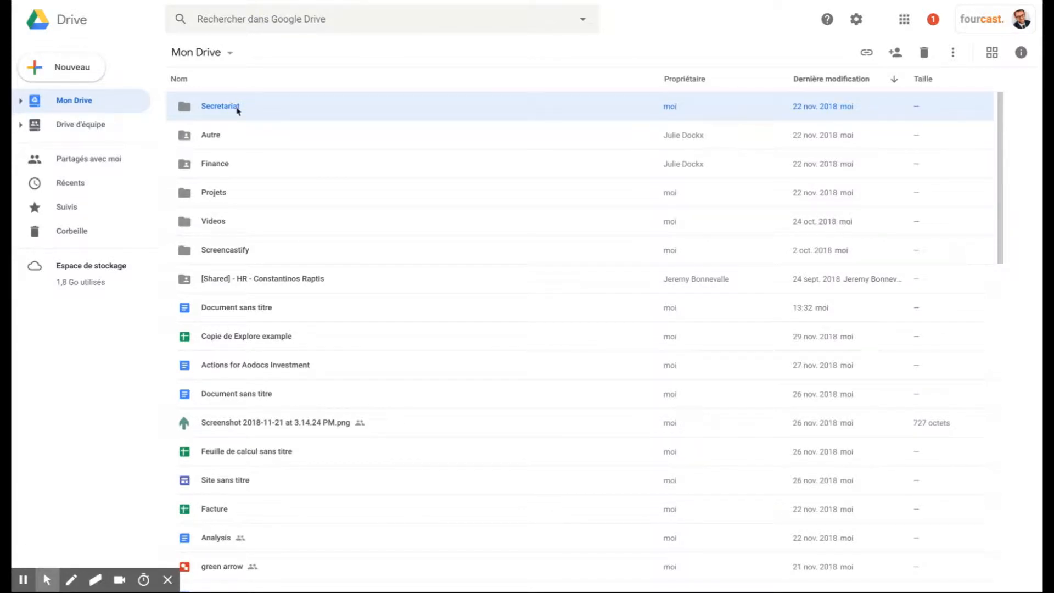
Open the advanced sharing settings of the Secretariat folder and review the access levels available for the collaborator
{"action": "right_click", "coordinate": [237, 110]}
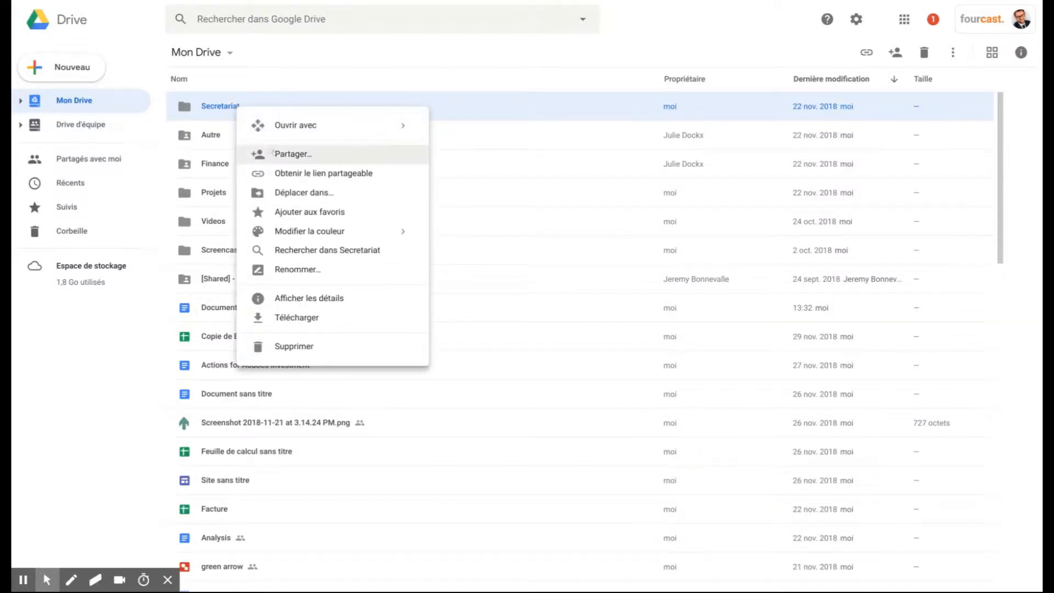
{"action": "left_click", "coordinate": [272, 153]}
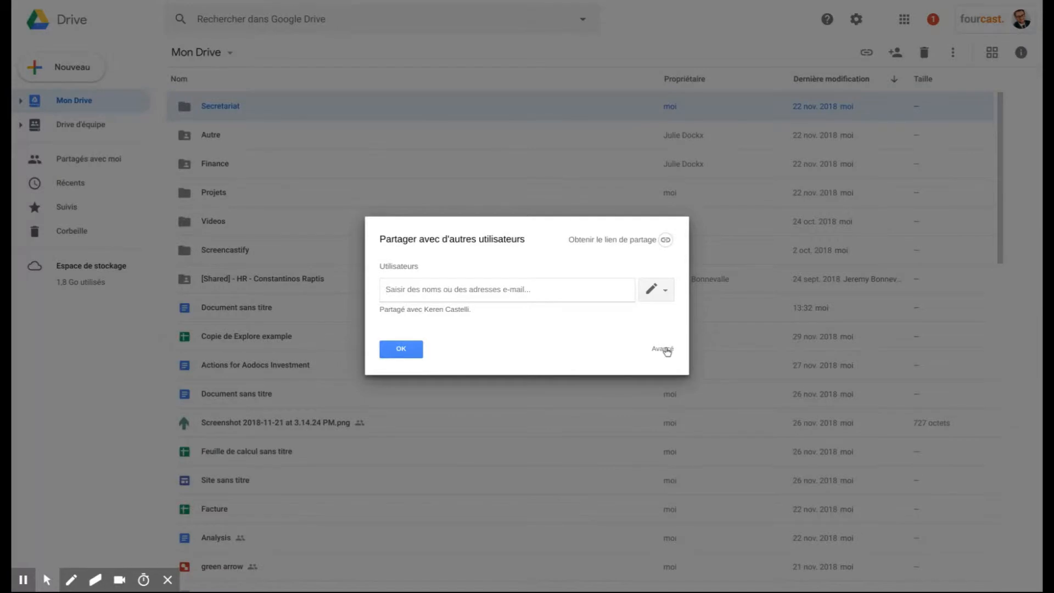
{"action": "left_click", "coordinate": [664, 349]}
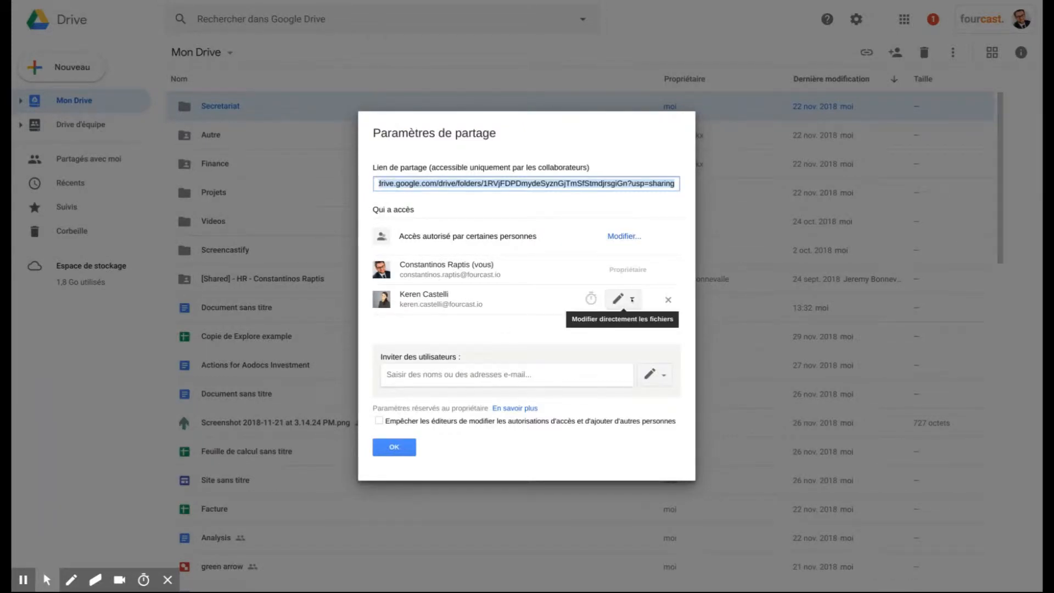
{"action": "left_click", "coordinate": [632, 299]}
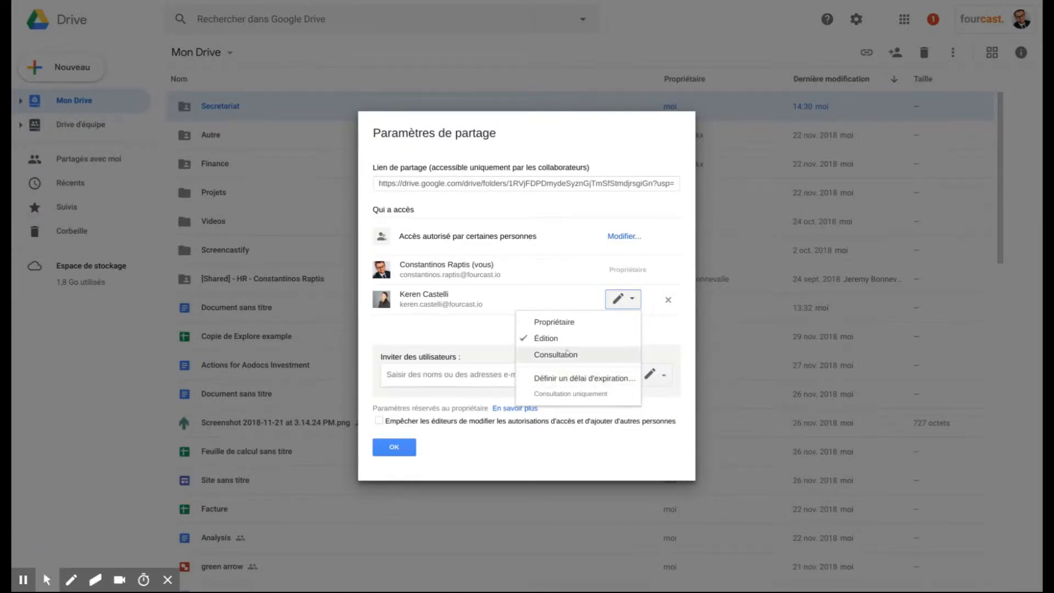
{"action": "left_click", "coordinate": [483, 345]}
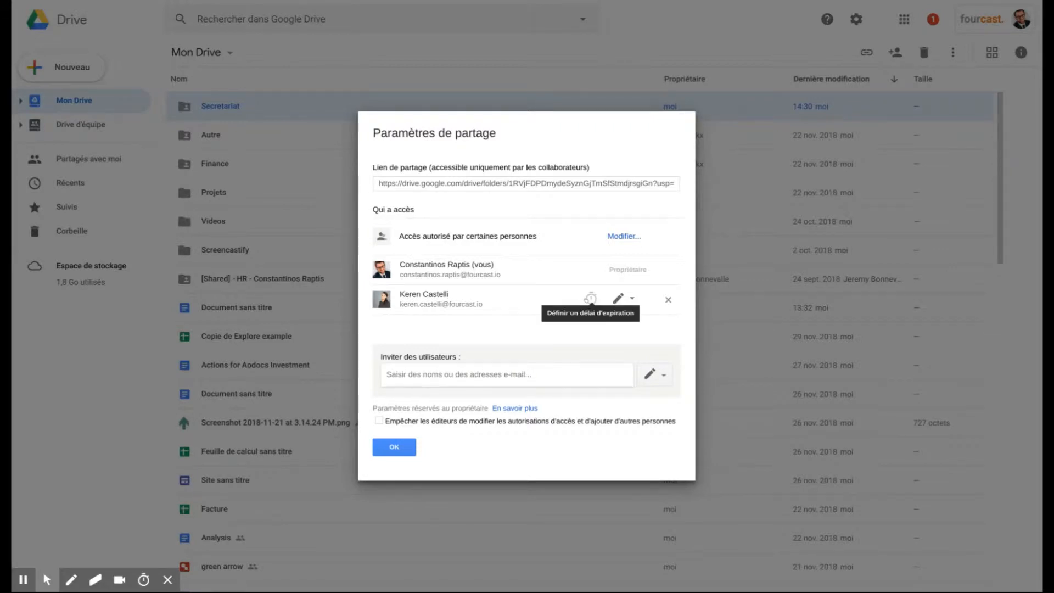
Give the collaborator's access a 30-day expiration, review the role and duration choices, and cancel the expiration
{"action": "left_click", "coordinate": [590, 299]}
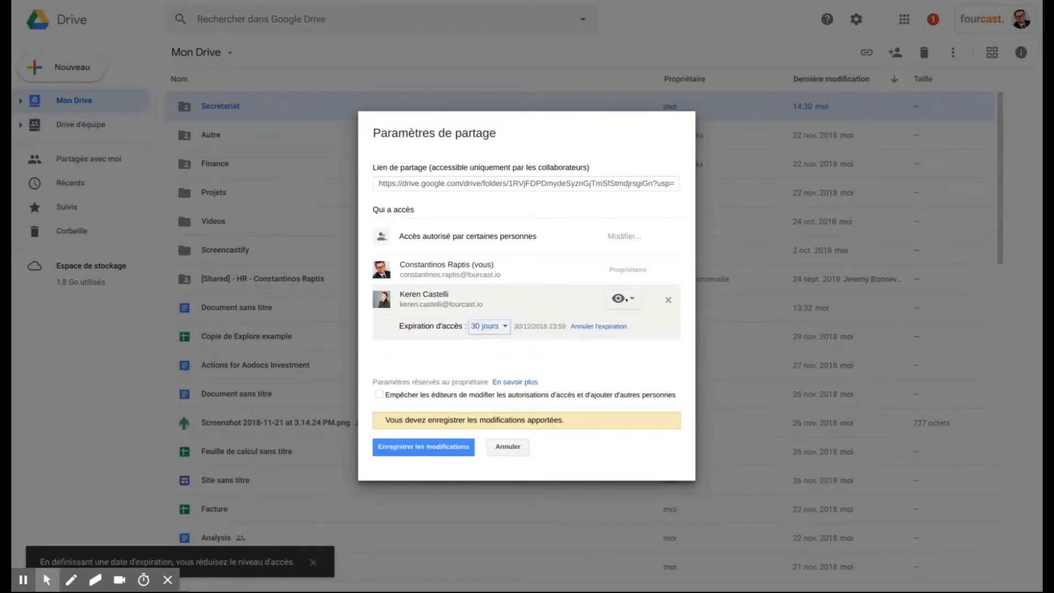
{"action": "left_click", "coordinate": [622, 298]}
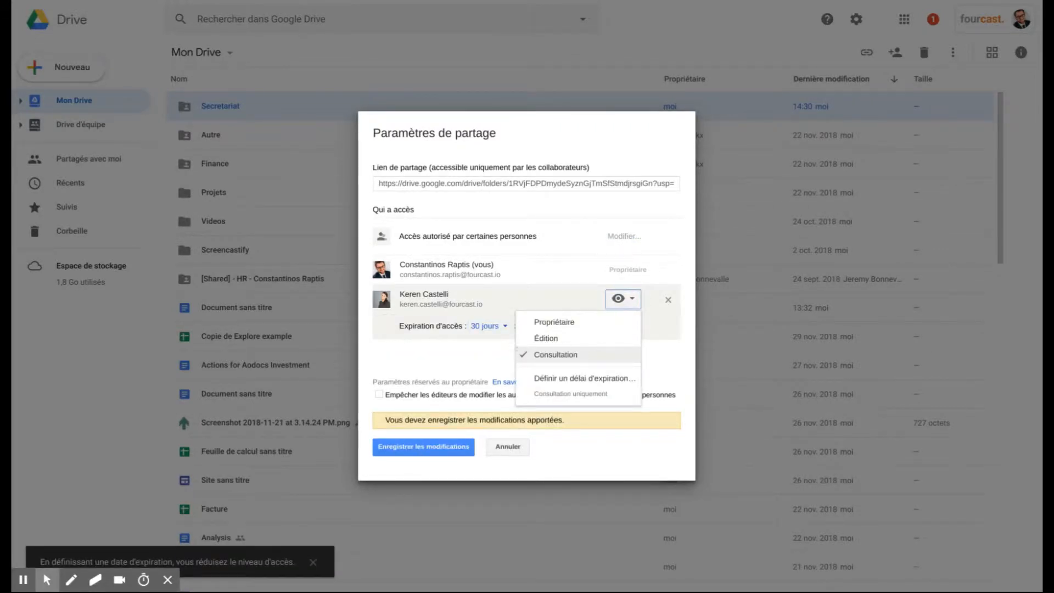
{"action": "left_click", "coordinate": [502, 345]}
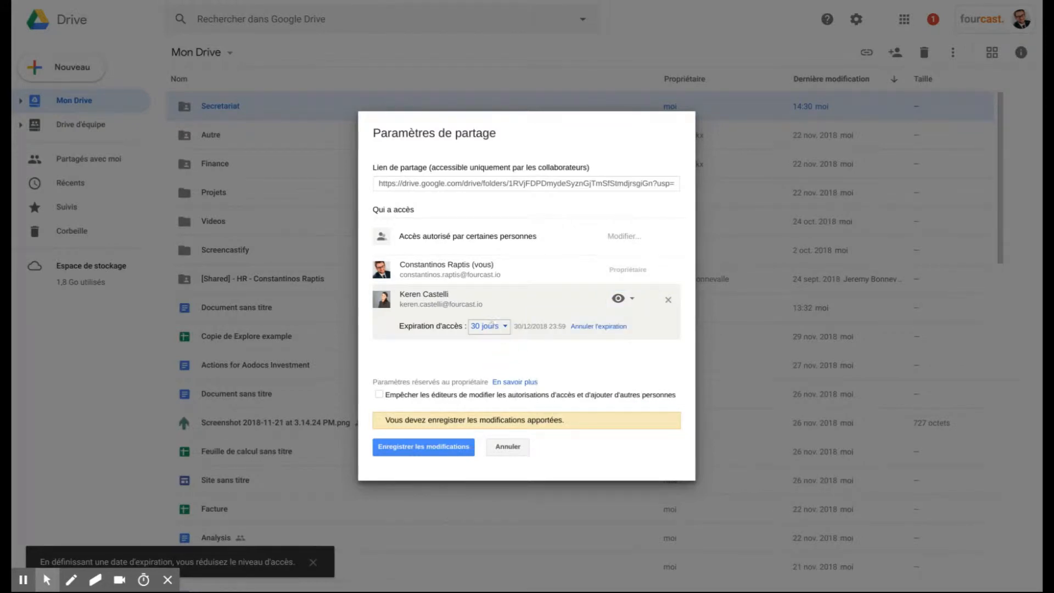
{"action": "left_click", "coordinate": [500, 327]}
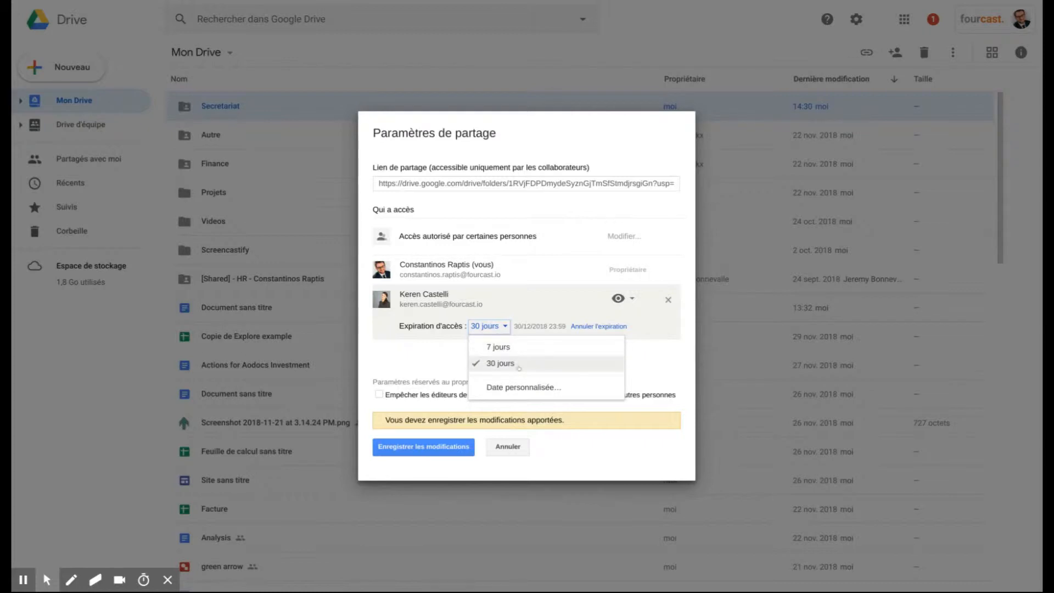
{"action": "left_click", "coordinate": [444, 355]}
{"action": "left_click", "coordinate": [598, 326]}
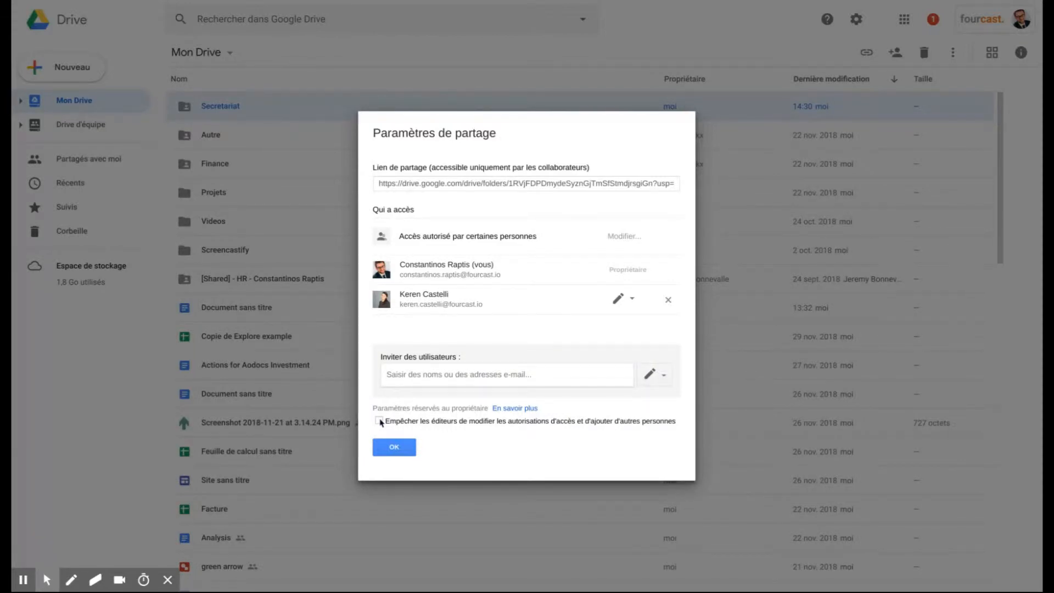
Prevent editors from changing access permissions and adding other people to the Secretariat folder, and save the sharing settings
{"action": "left_click", "coordinate": [379, 421]}
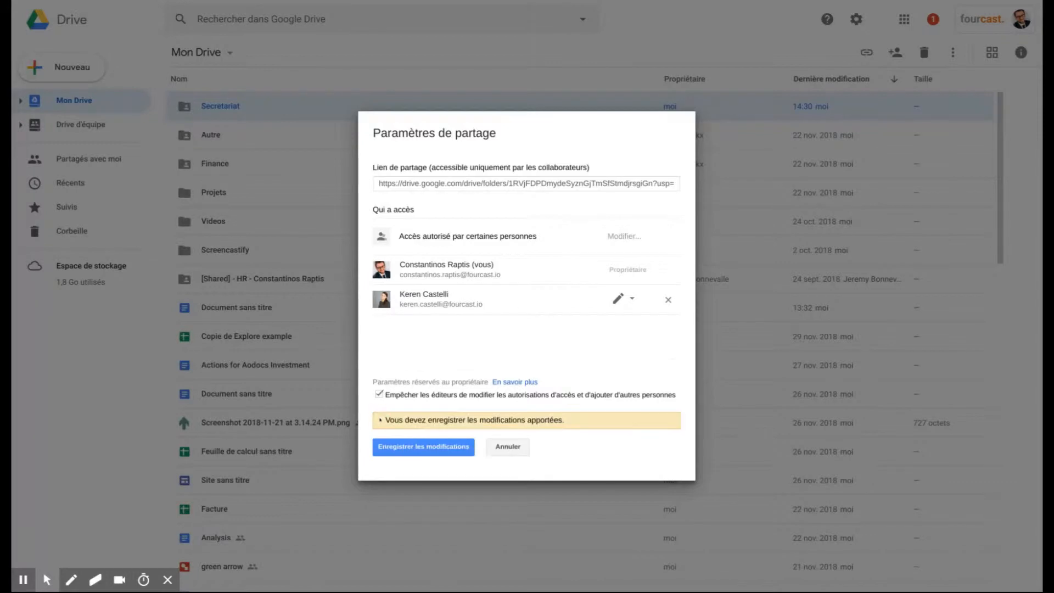
{"action": "left_click", "coordinate": [425, 448]}
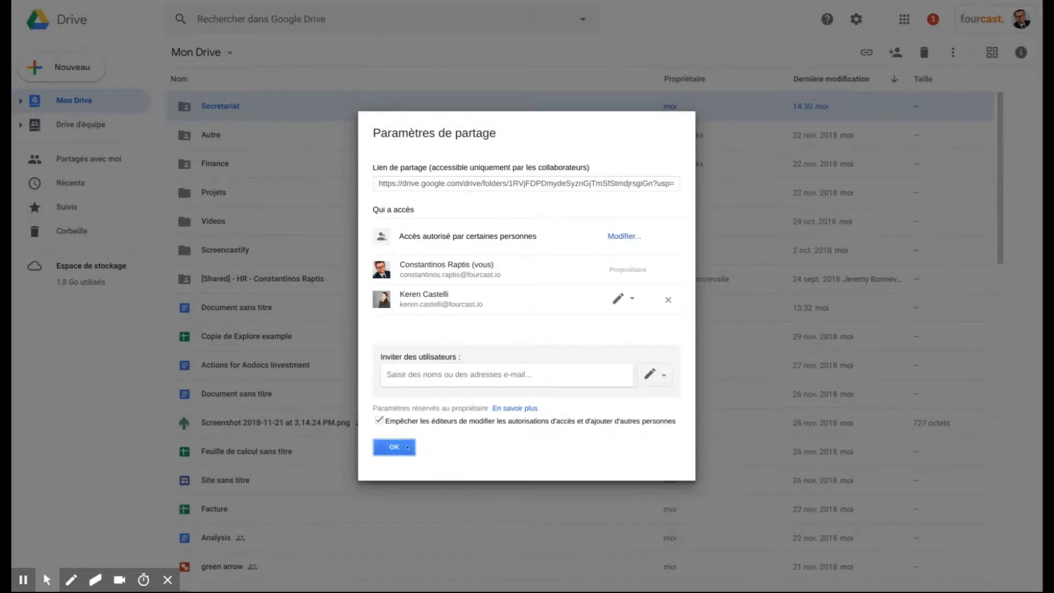
{"action": "left_click", "coordinate": [406, 447]}
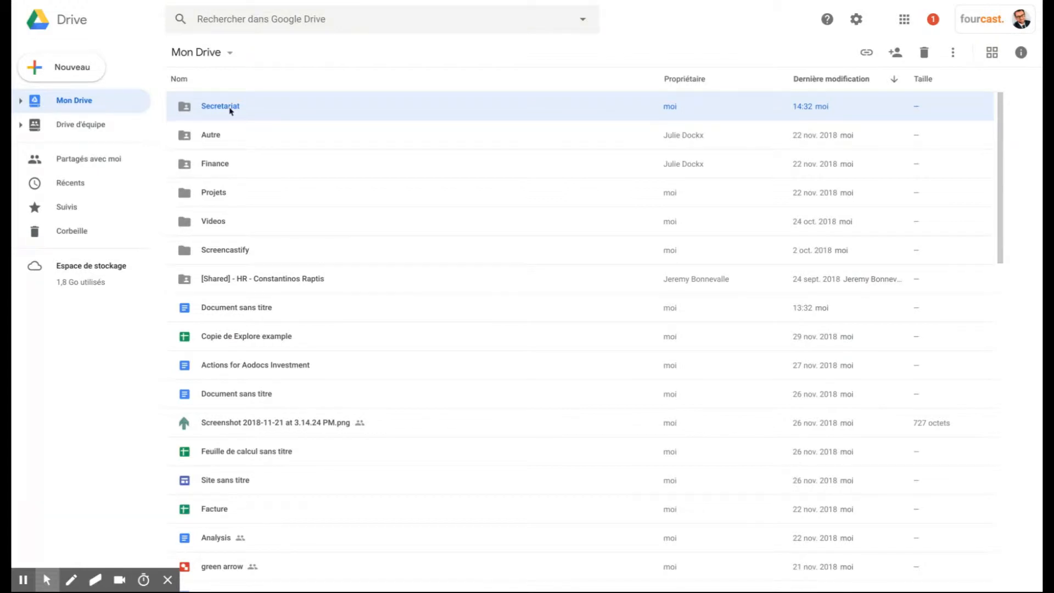
Open the Secretariat folder to show its contents
{"action": "double_click", "coordinate": [230, 108]}
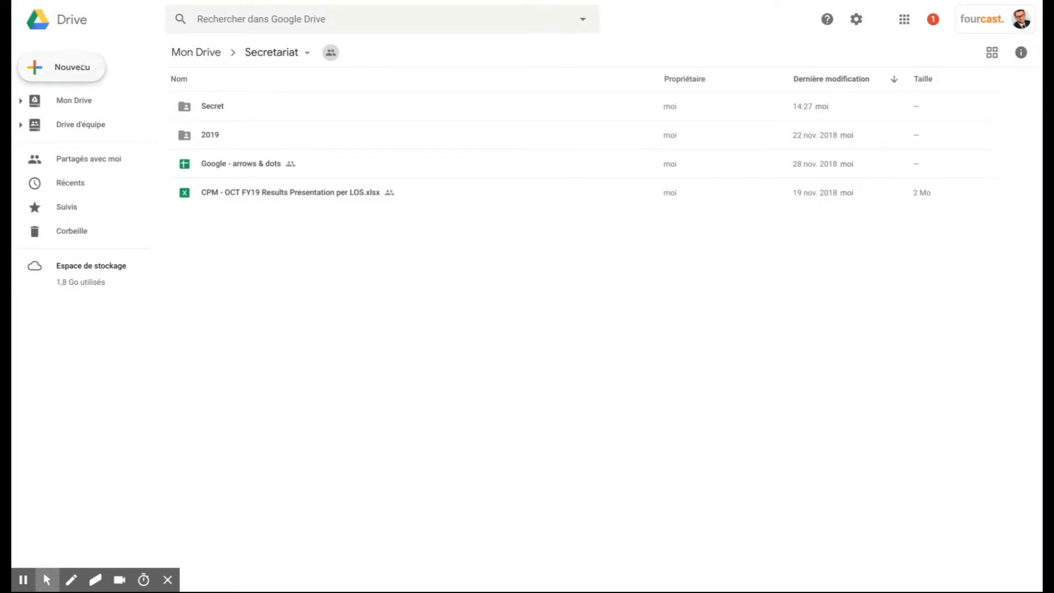
Try to create a blank Google Docs document in the shared Secretariat folder, and dismiss the shared-folder confirmation
{"action": "left_click", "coordinate": [82, 68]}
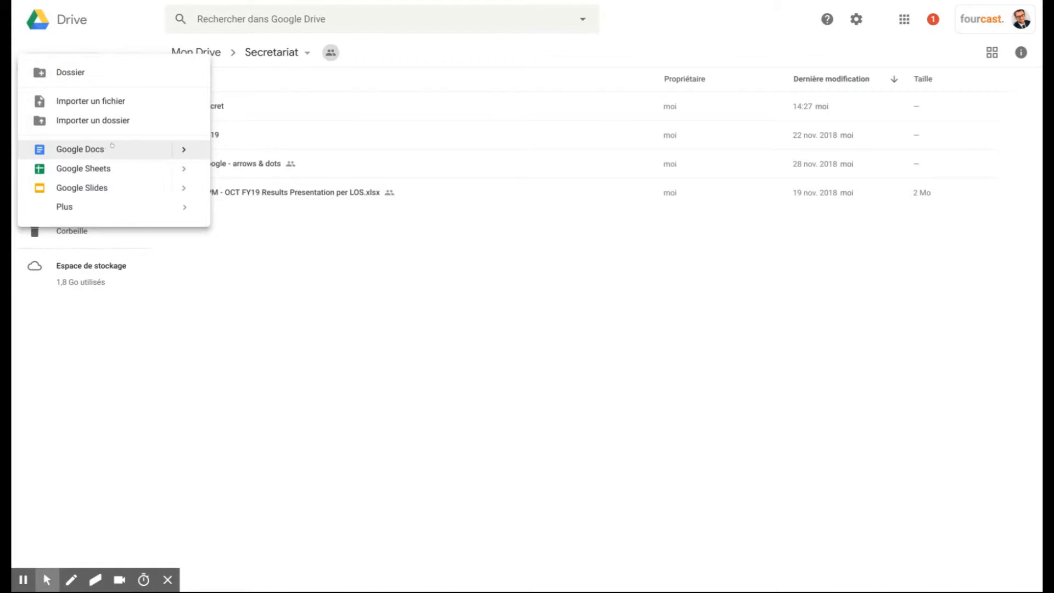
{"action": "mouse_move", "coordinate": [167, 151]}
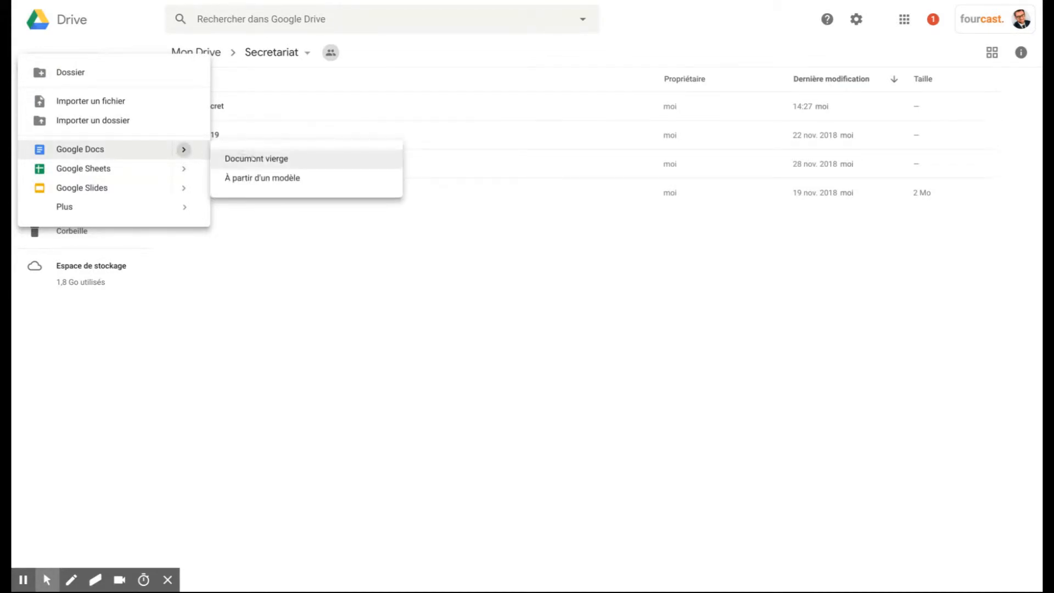
{"action": "left_click", "coordinate": [253, 159]}
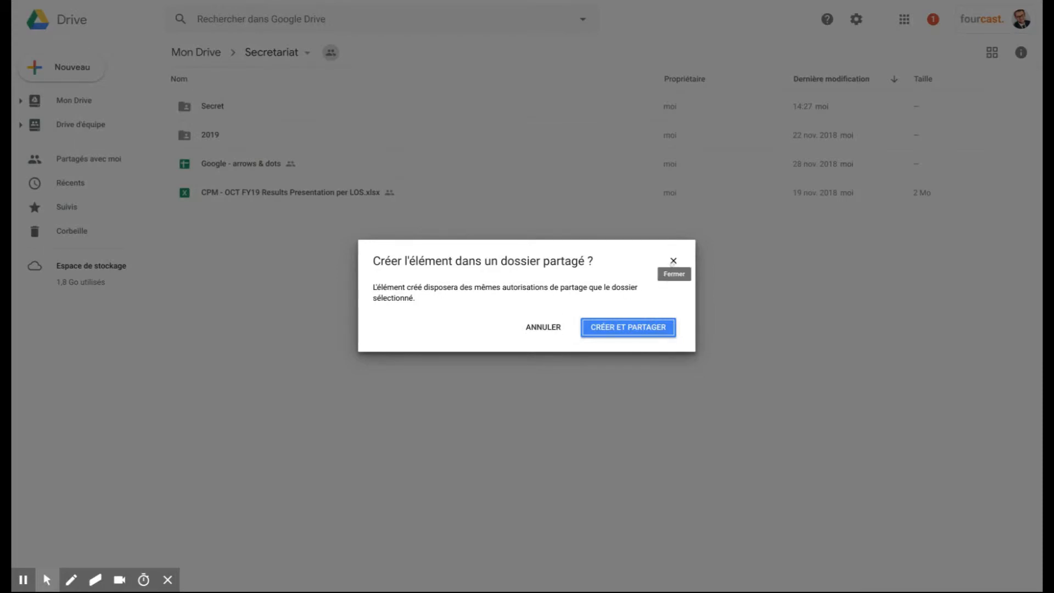
{"action": "left_click", "coordinate": [672, 261]}
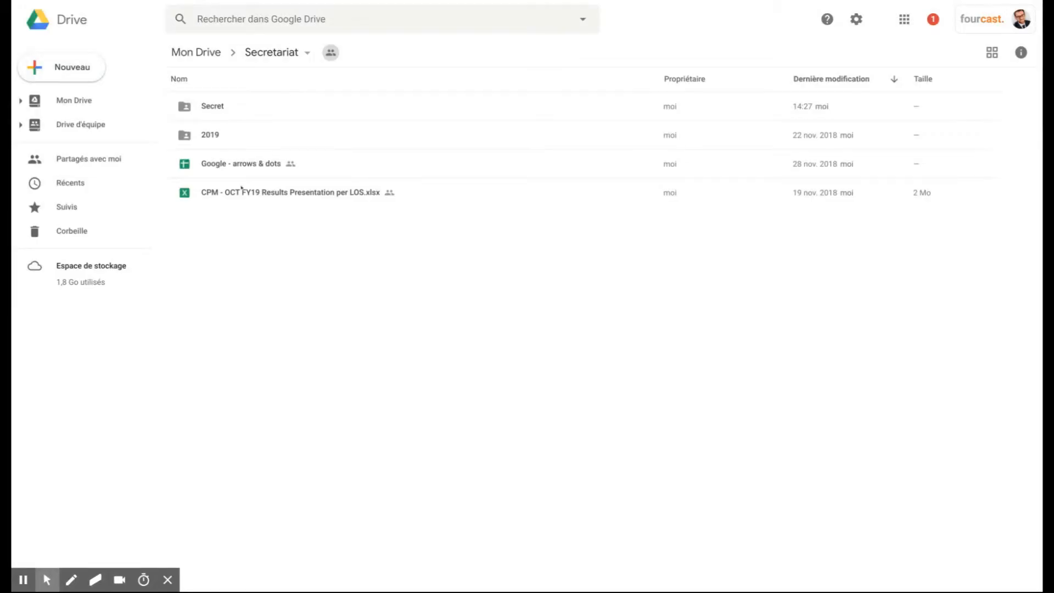
Remove the collaborator's access to the Secret subfolder in its advanced sharing settings, save the change, and return to Mon Drive
{"action": "right_click", "coordinate": [216, 112]}
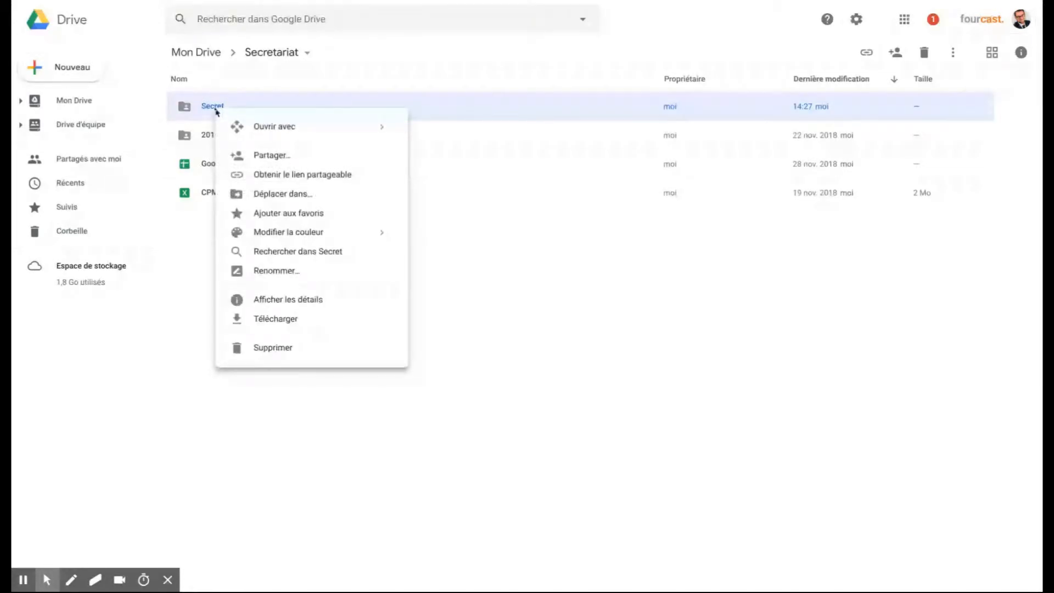
{"action": "left_click", "coordinate": [262, 156]}
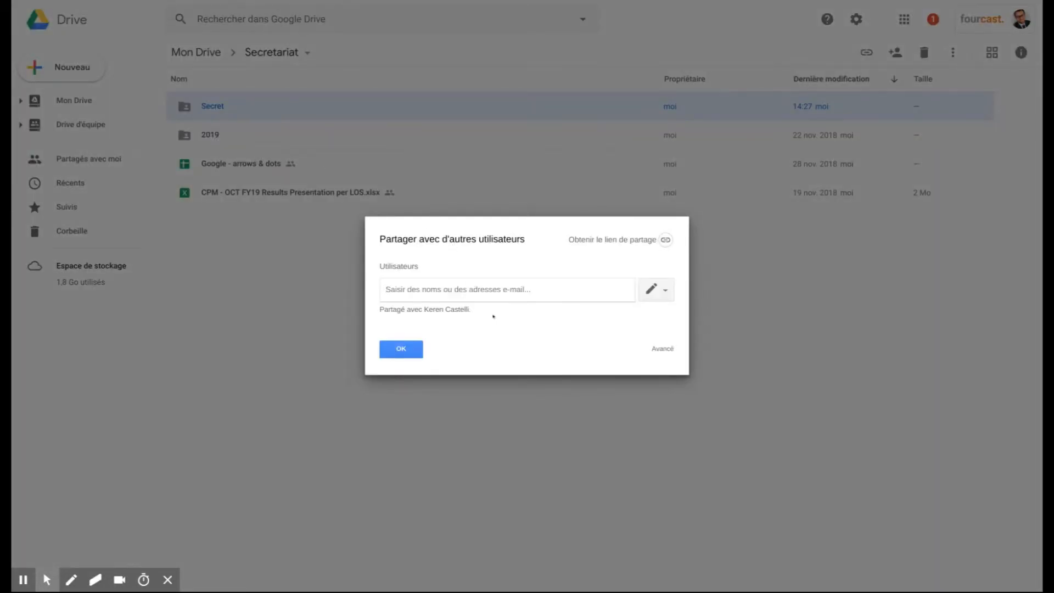
{"action": "left_click", "coordinate": [660, 348]}
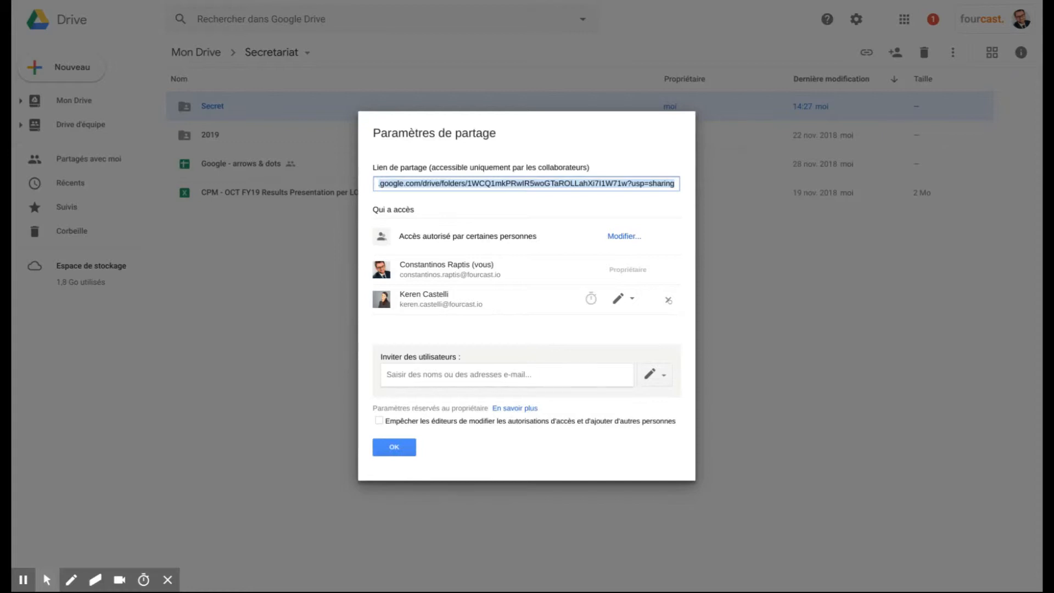
{"action": "left_click", "coordinate": [668, 299]}
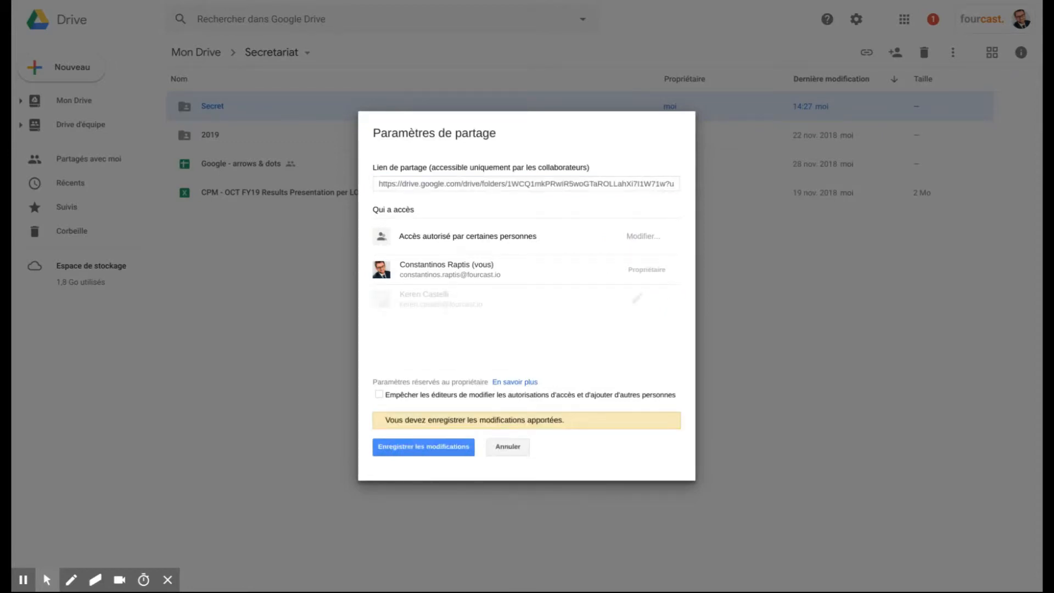
{"action": "left_click", "coordinate": [414, 447]}
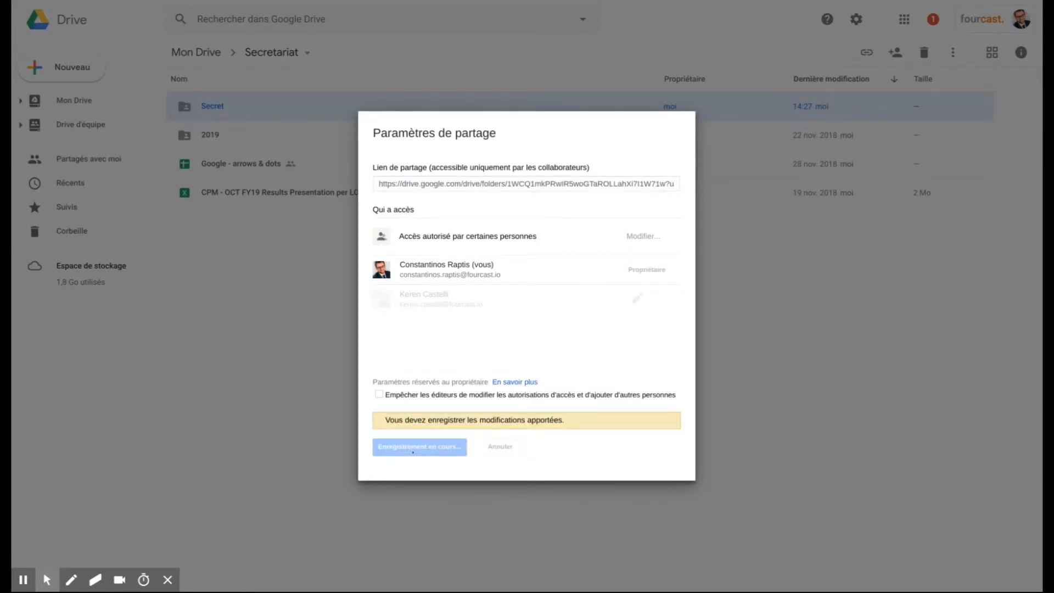
{"action": "left_click", "coordinate": [405, 448]}
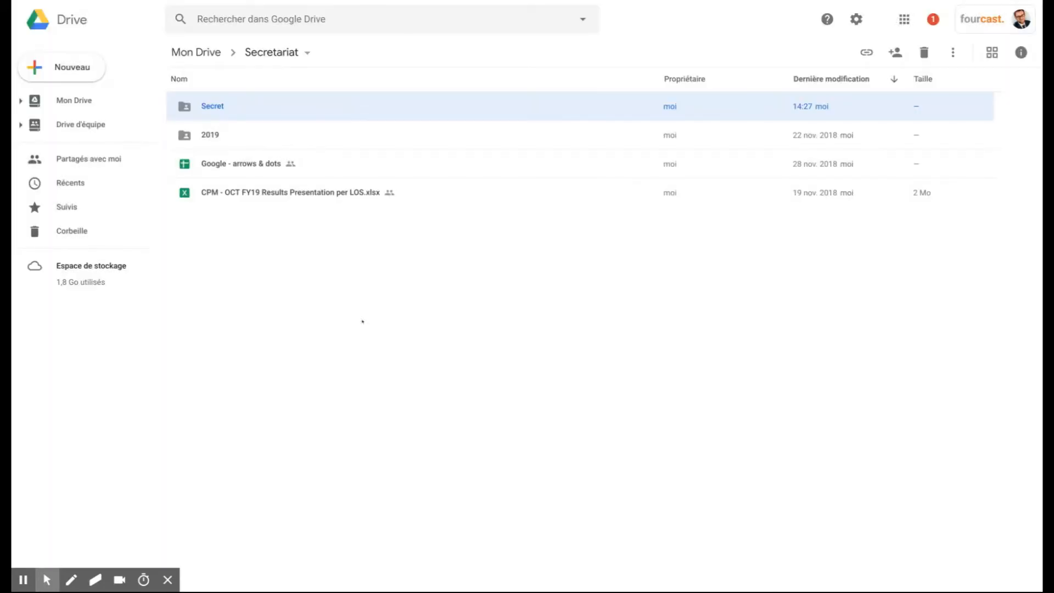
{"action": "left_click", "coordinate": [195, 52]}
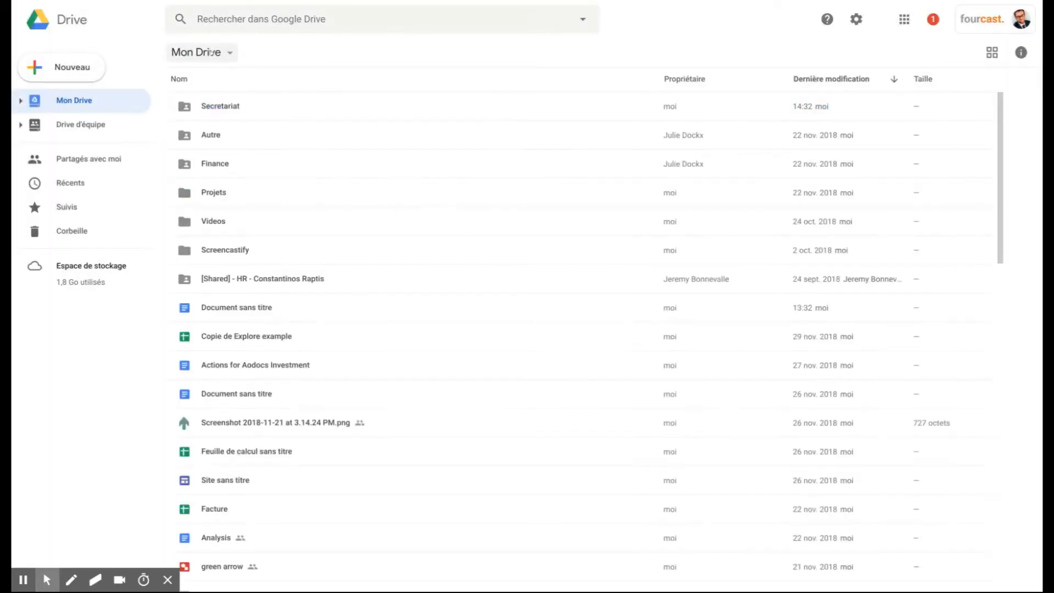
Check the sharing settings of the Secret subfolder inside the Secretariat folder, reload the folder view, and return to Mon Drive
{"action": "double_click", "coordinate": [221, 107]}
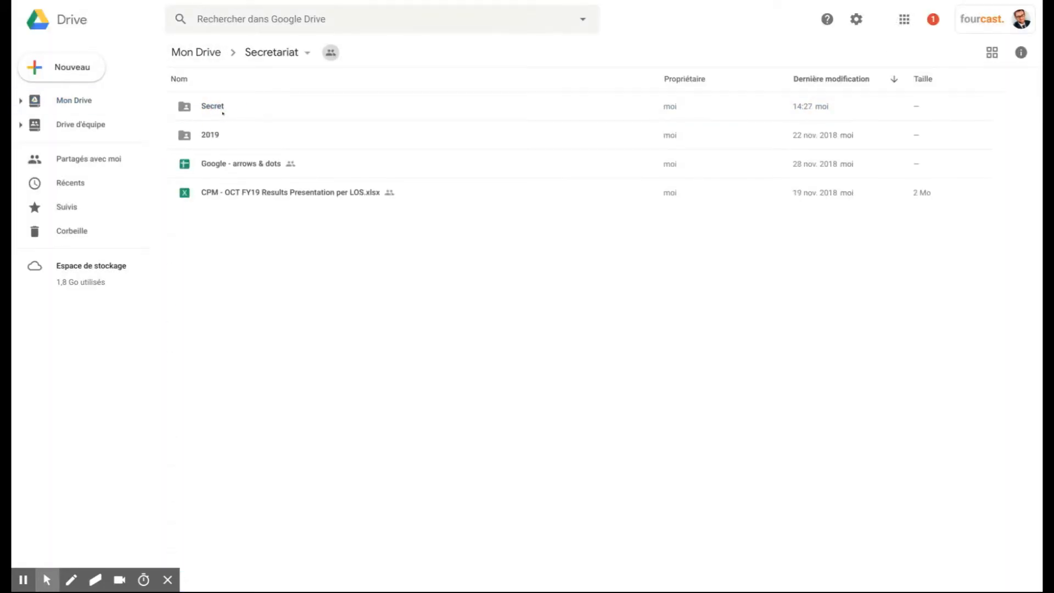
{"action": "left_click", "coordinate": [219, 105]}
{"action": "right_click", "coordinate": [222, 107]}
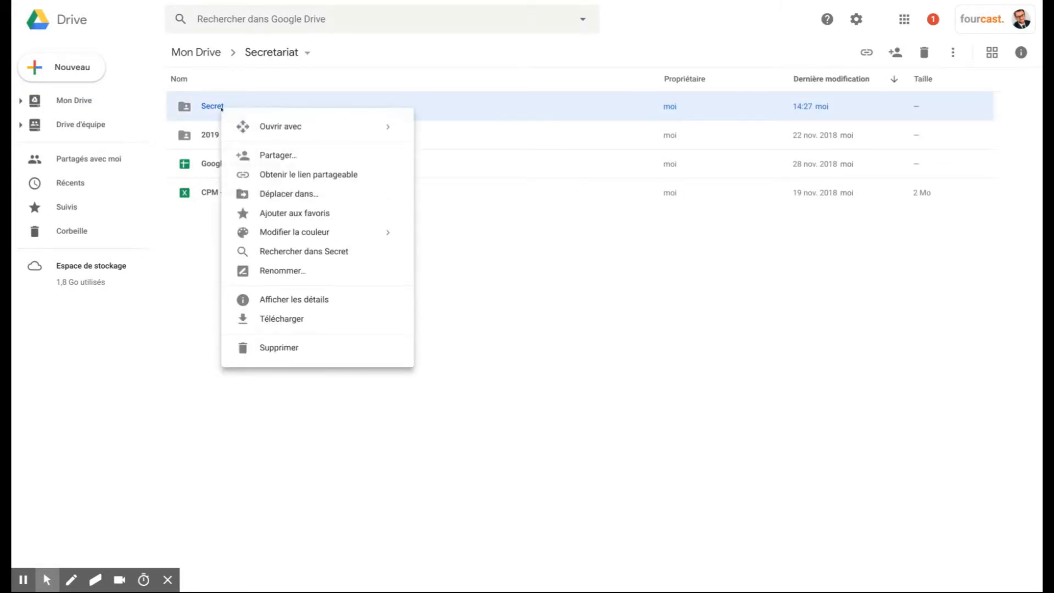
{"action": "left_click", "coordinate": [266, 156]}
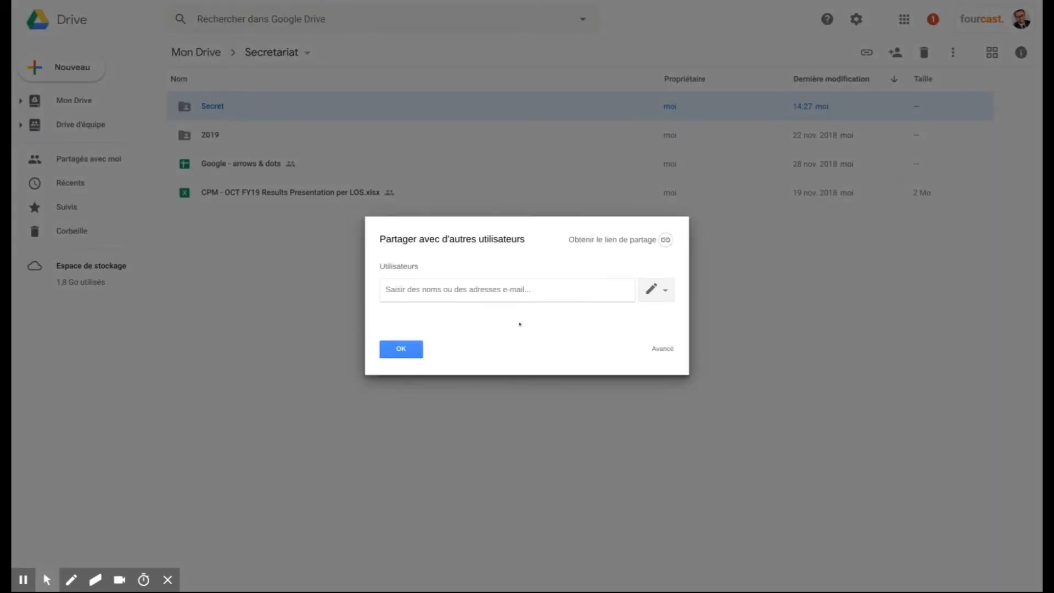
{"action": "left_click", "coordinate": [407, 349]}
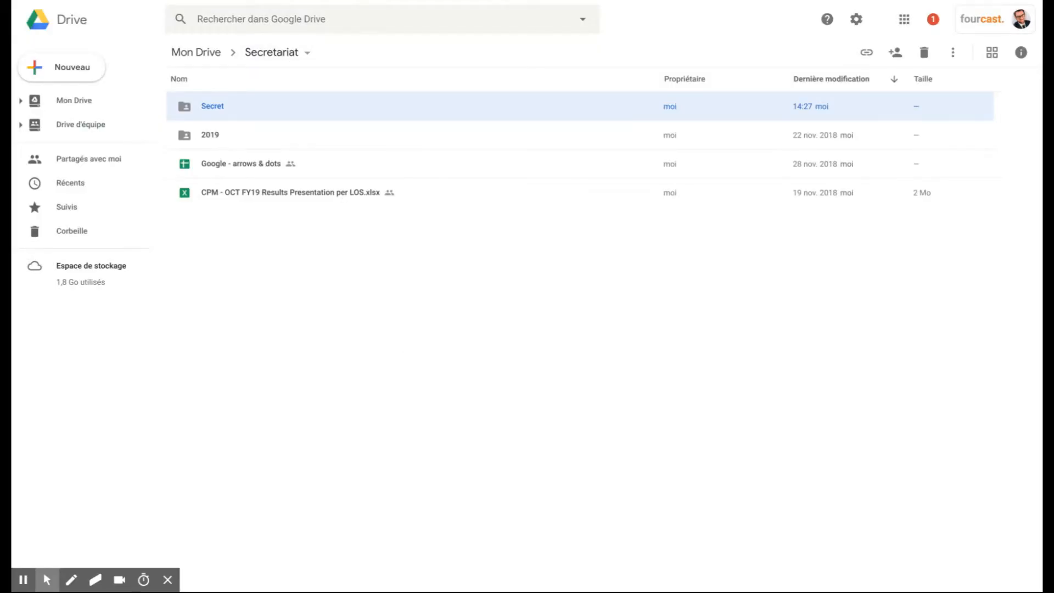
{"action": "key", "text": "F5"}
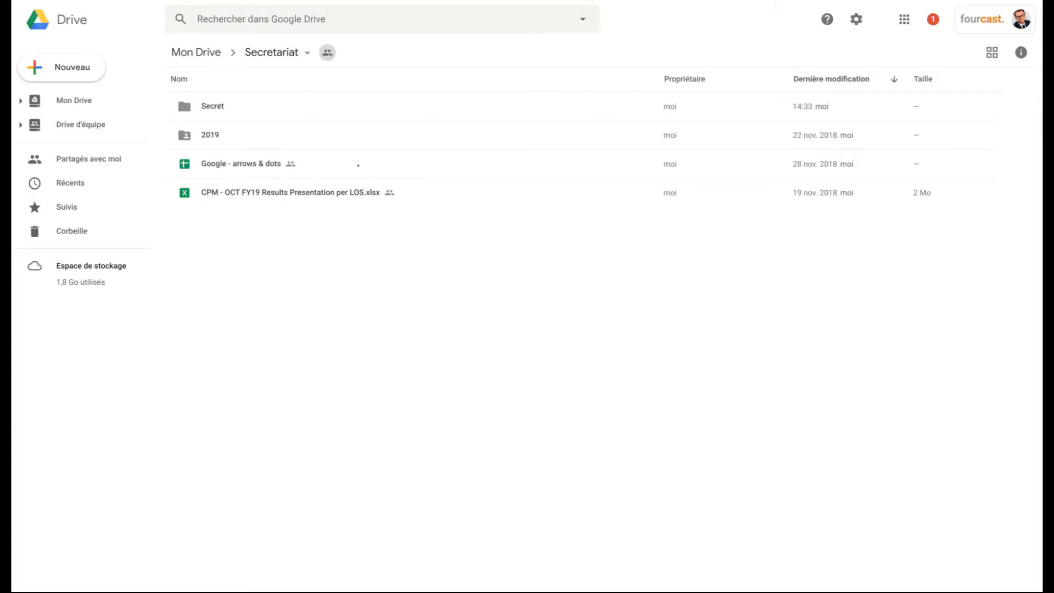
{"action": "left_click", "coordinate": [107, 1]}
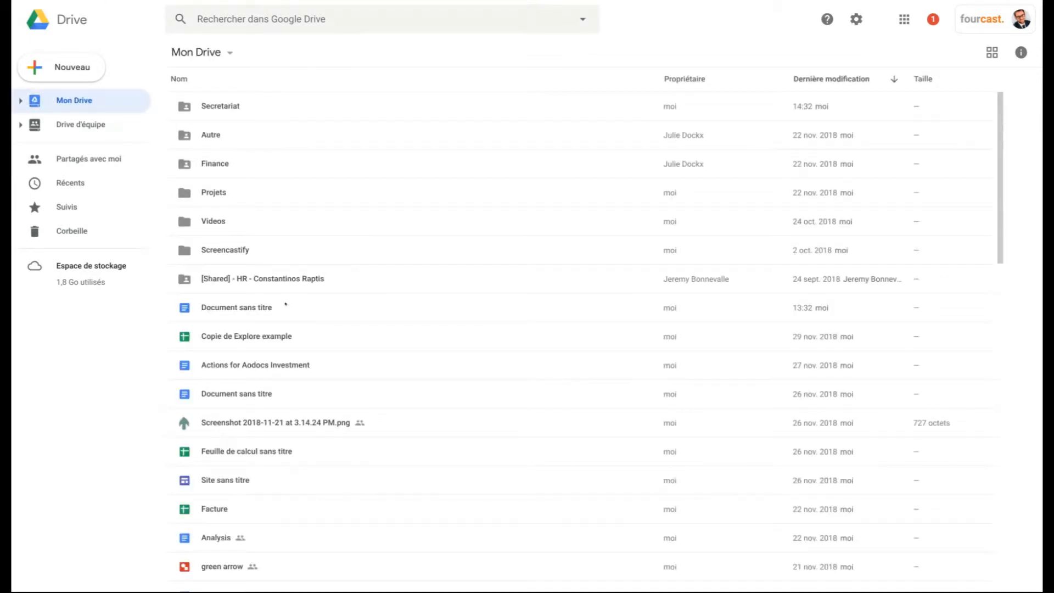
Share the most recent untitled document in Mon Drive with the colleague, giving Commentaire access and adding the note "test"
{"action": "right_click", "coordinate": [253, 309]}
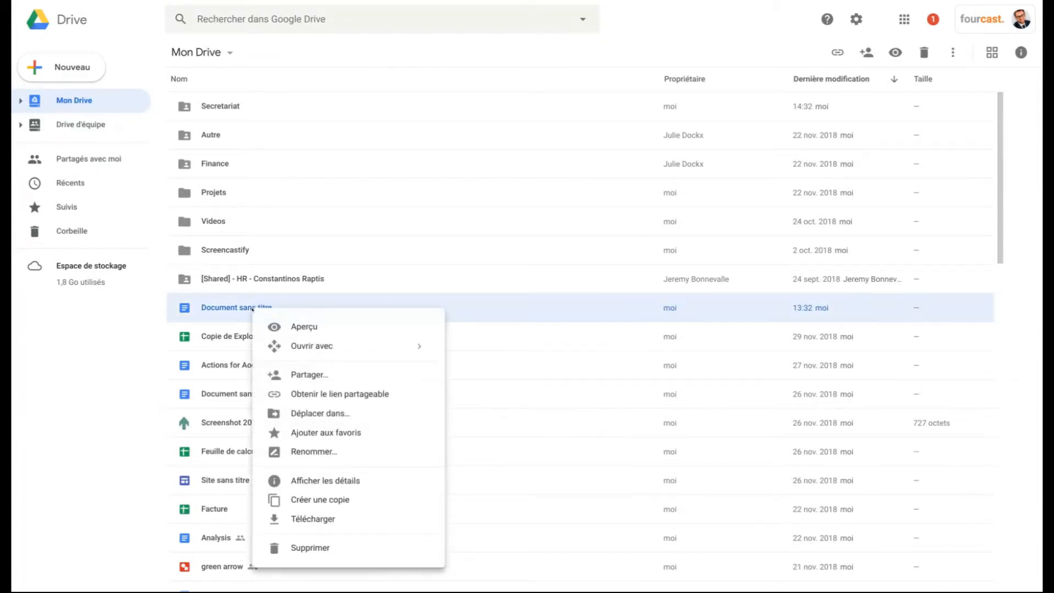
{"action": "left_click", "coordinate": [274, 374]}
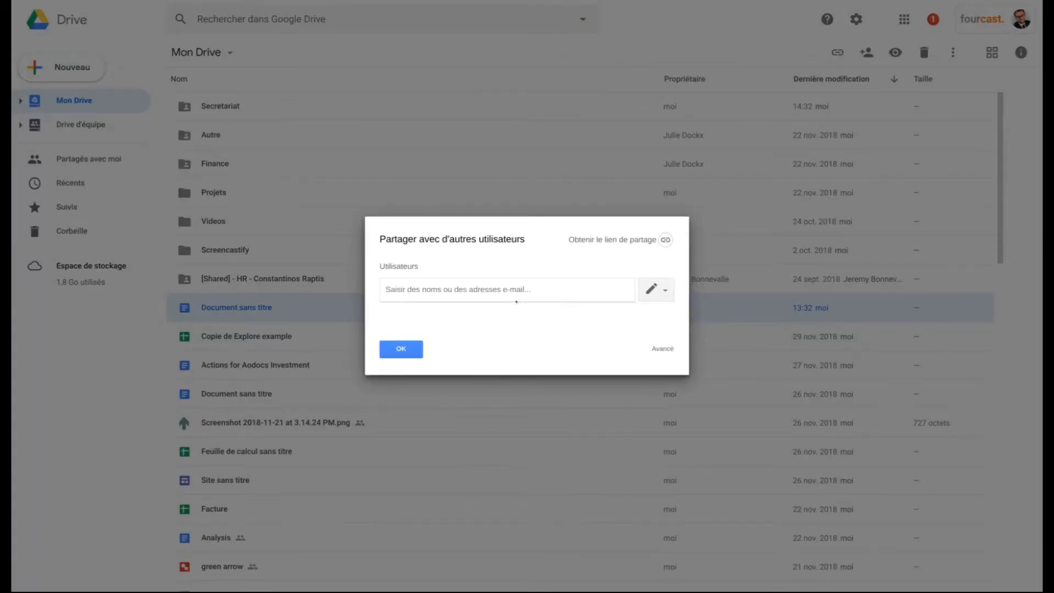
{"action": "type", "text": "keren"}
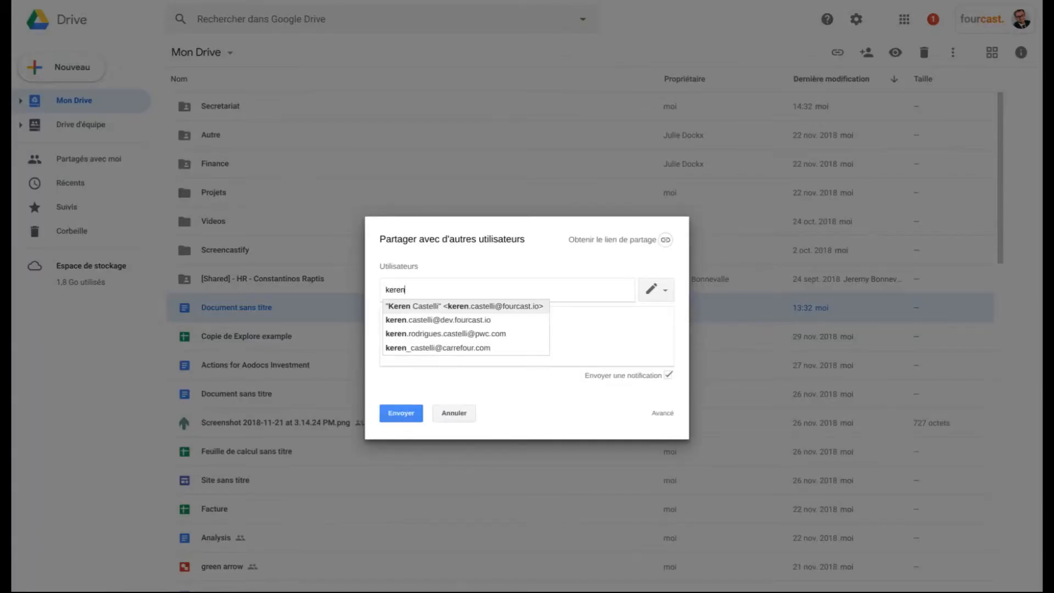
{"action": "left_click", "coordinate": [463, 306]}
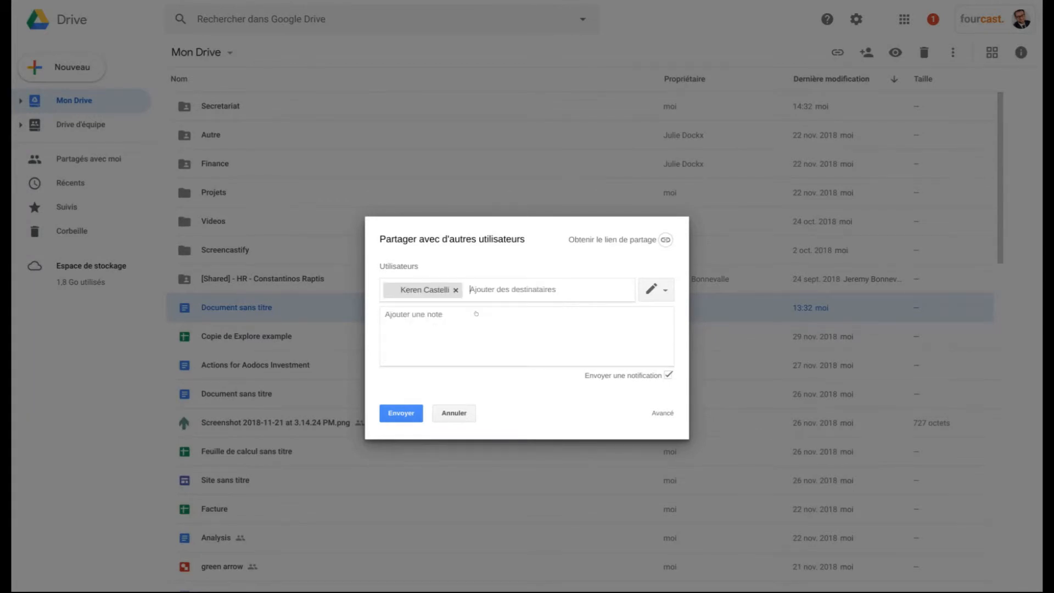
{"action": "left_click", "coordinate": [664, 295]}
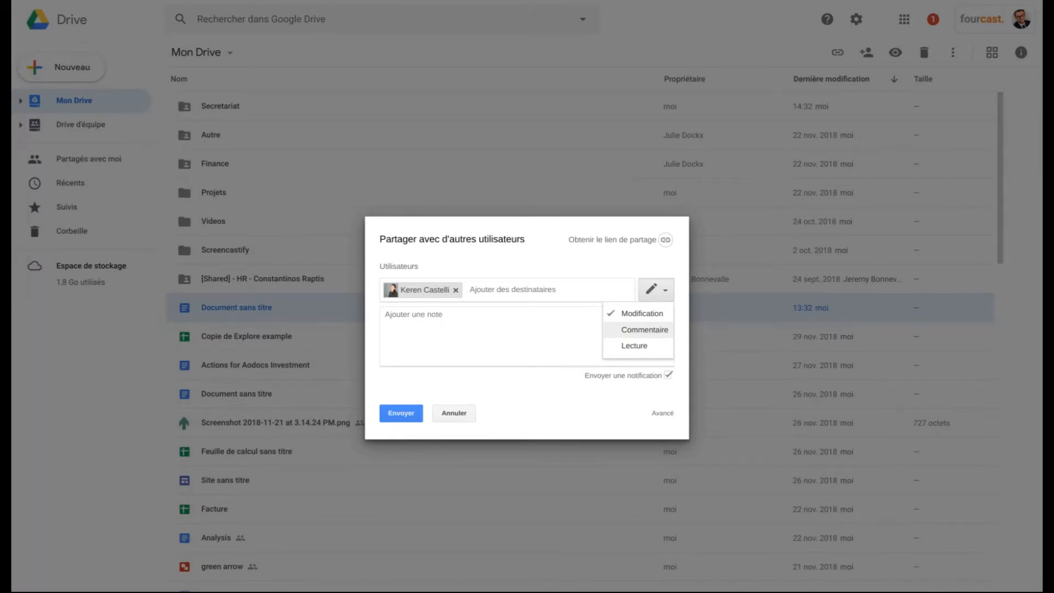
{"action": "left_click", "coordinate": [653, 330]}
{"action": "left_click", "coordinate": [569, 334]}
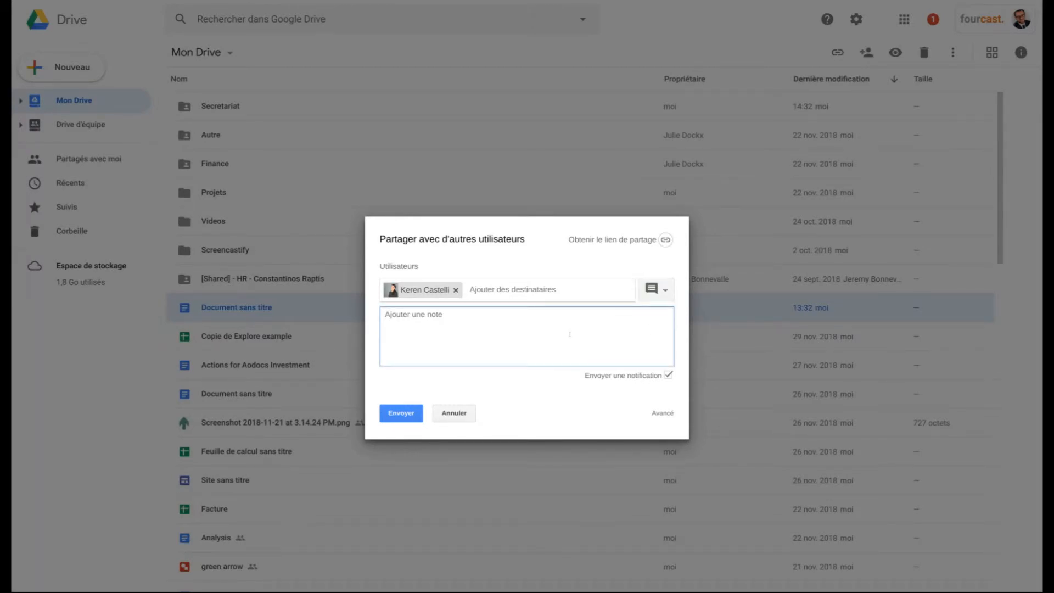
{"action": "type", "text": "test"}
{"action": "left_click", "coordinate": [402, 413]}
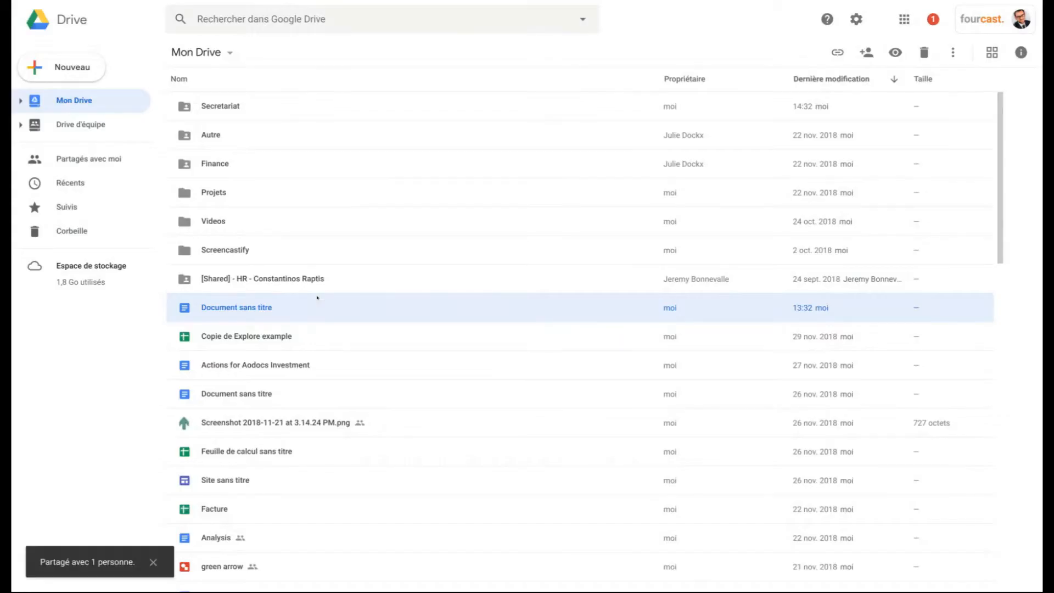
Open the shared document's detailed sharing settings and review the access levels available for the collaborator
{"action": "right_click", "coordinate": [249, 307]}
{"action": "left_click", "coordinate": [314, 371]}
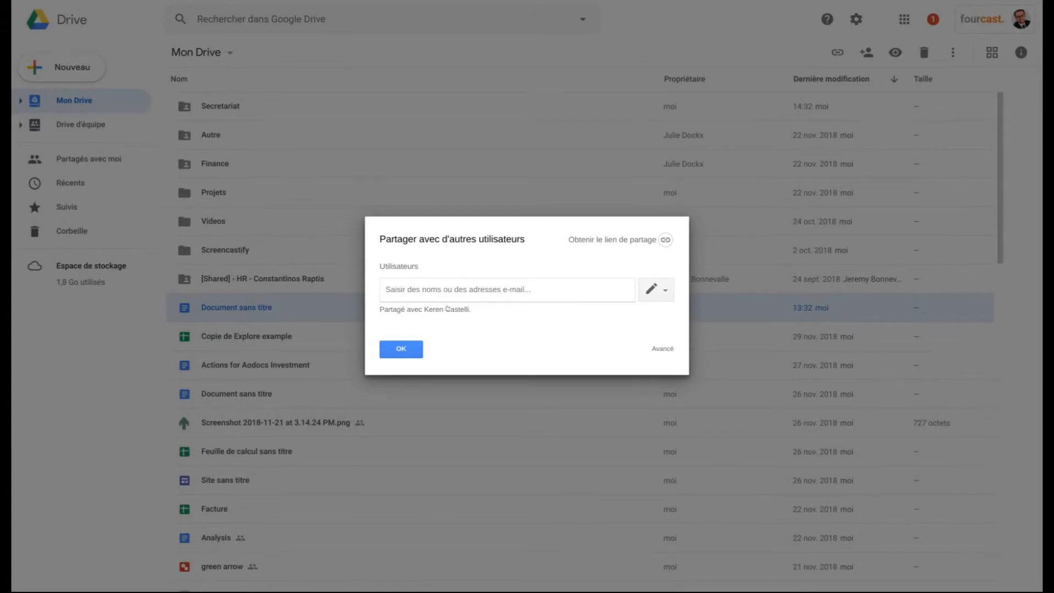
{"action": "left_click", "coordinate": [447, 309]}
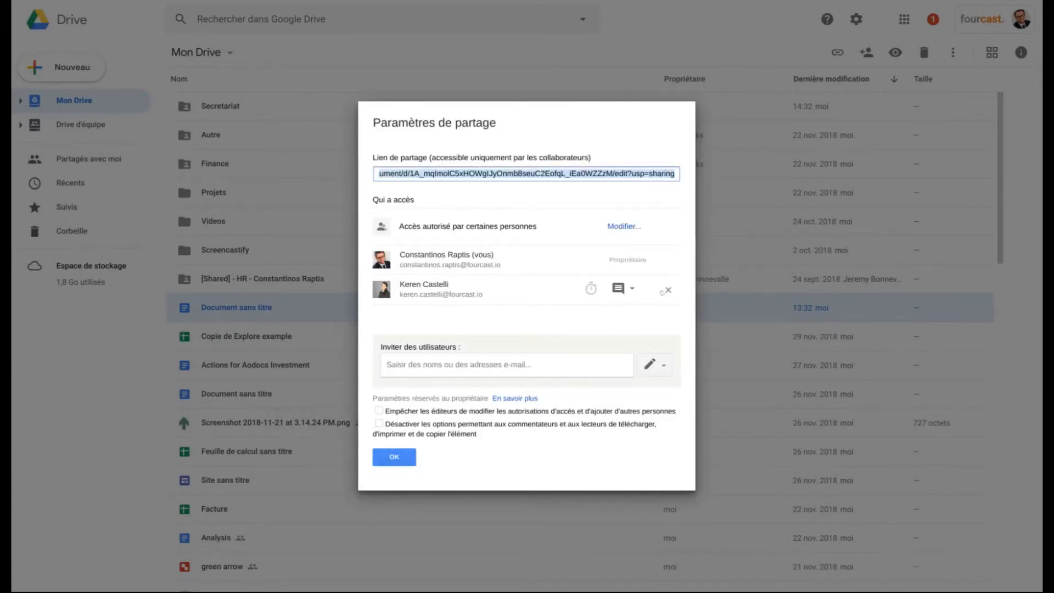
{"action": "left_click", "coordinate": [631, 289]}
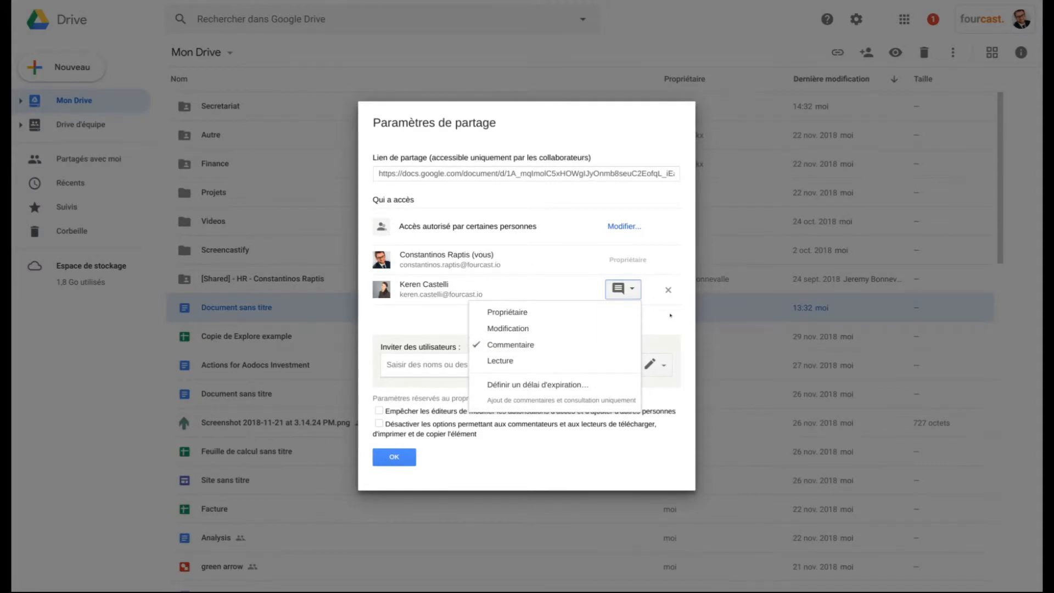
{"action": "left_click", "coordinate": [669, 316]}
{"action": "mouse_move", "coordinate": [627, 299]}
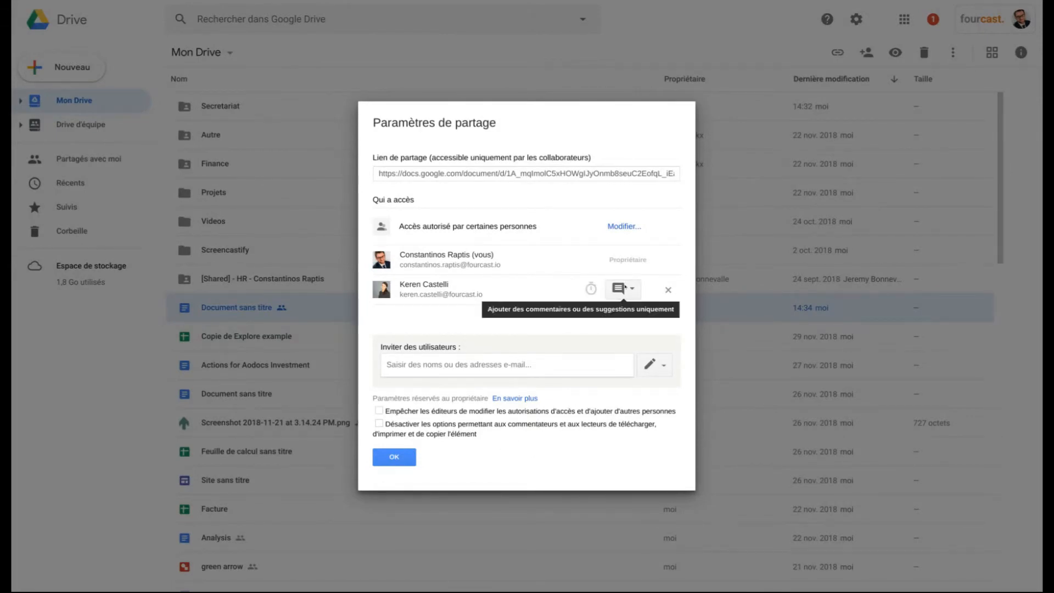
{"action": "left_click", "coordinate": [624, 287]}
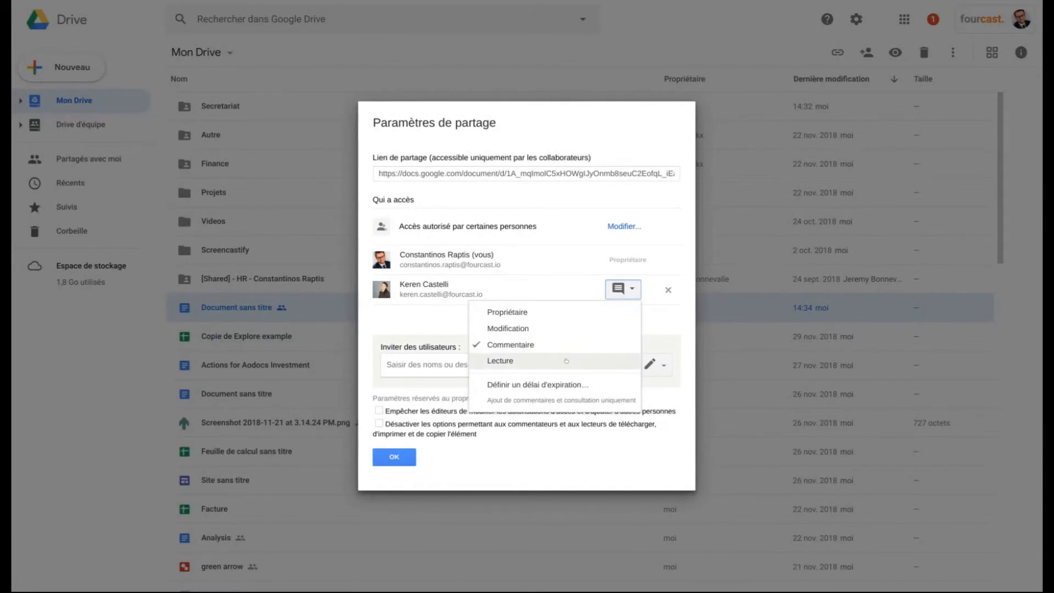
{"action": "left_click", "coordinate": [572, 445]}
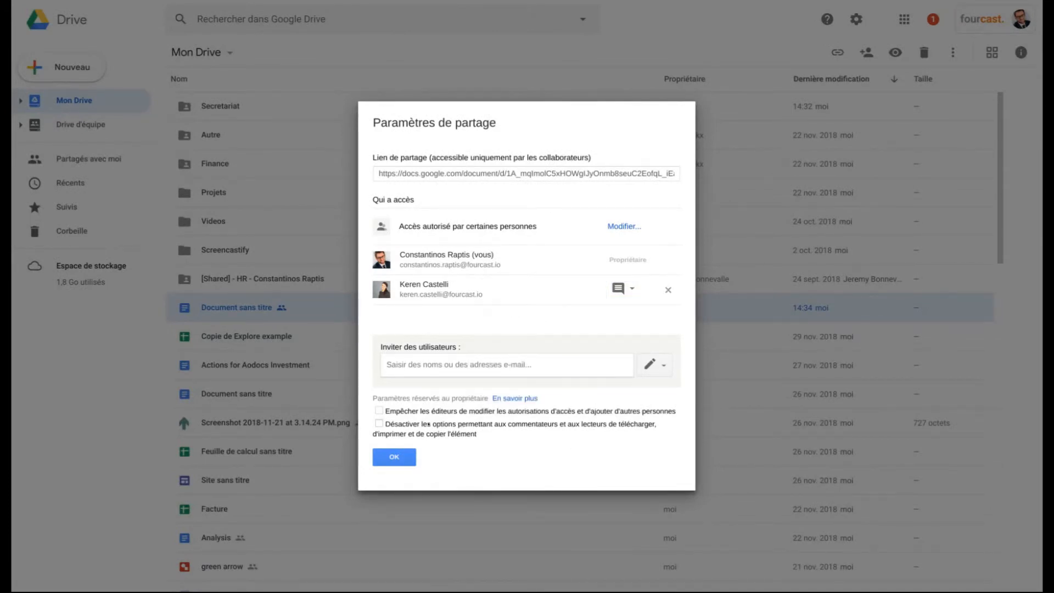
Disable downloading, printing and copying of the document for commenters and viewers, save the changes, and close the sharing settings
{"action": "left_click", "coordinate": [379, 423]}
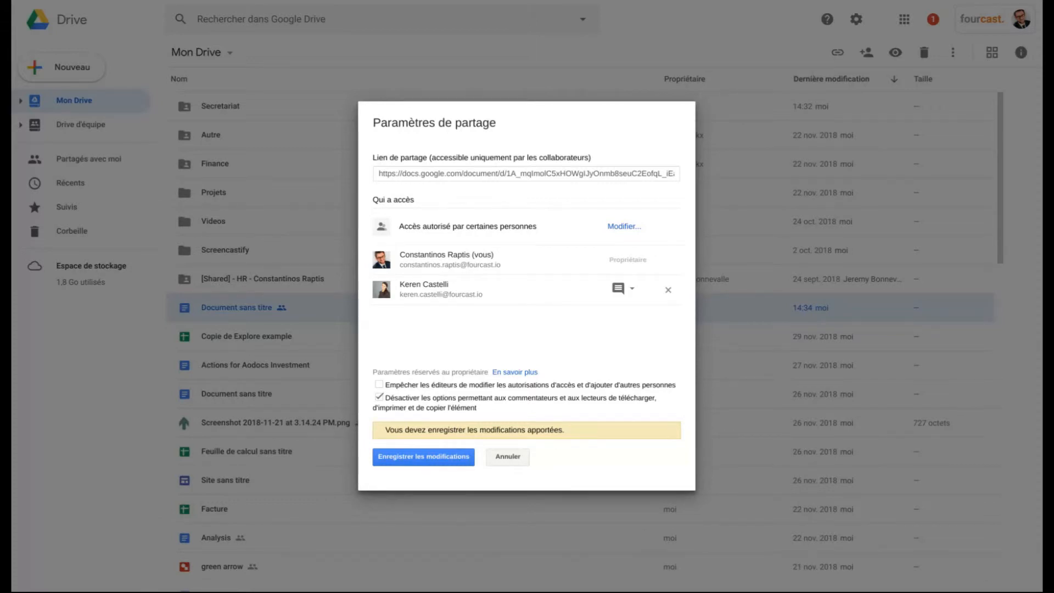
{"action": "left_click", "coordinate": [441, 456]}
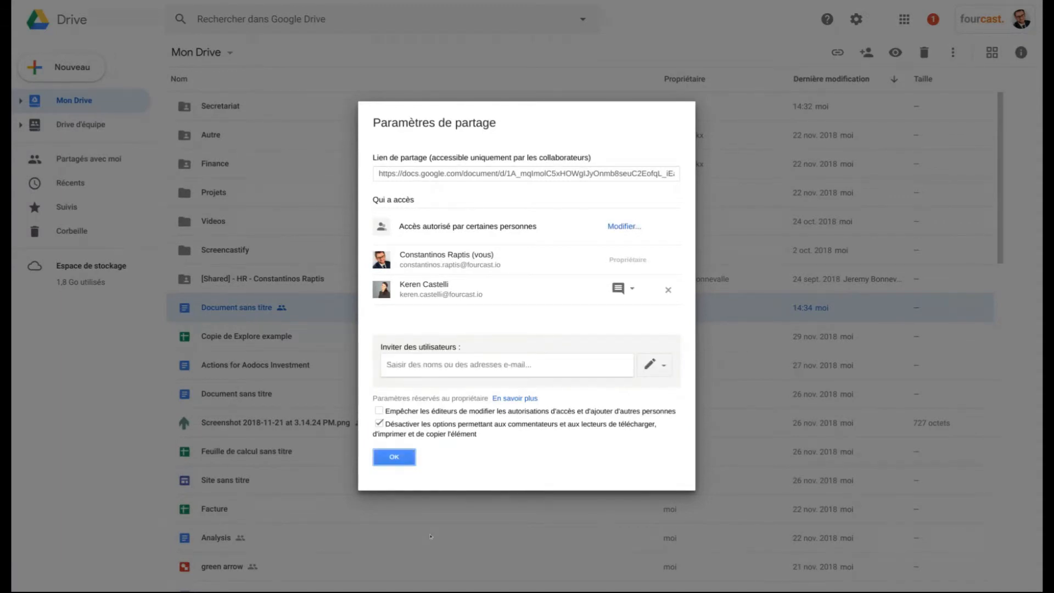
{"action": "left_click", "coordinate": [387, 461]}
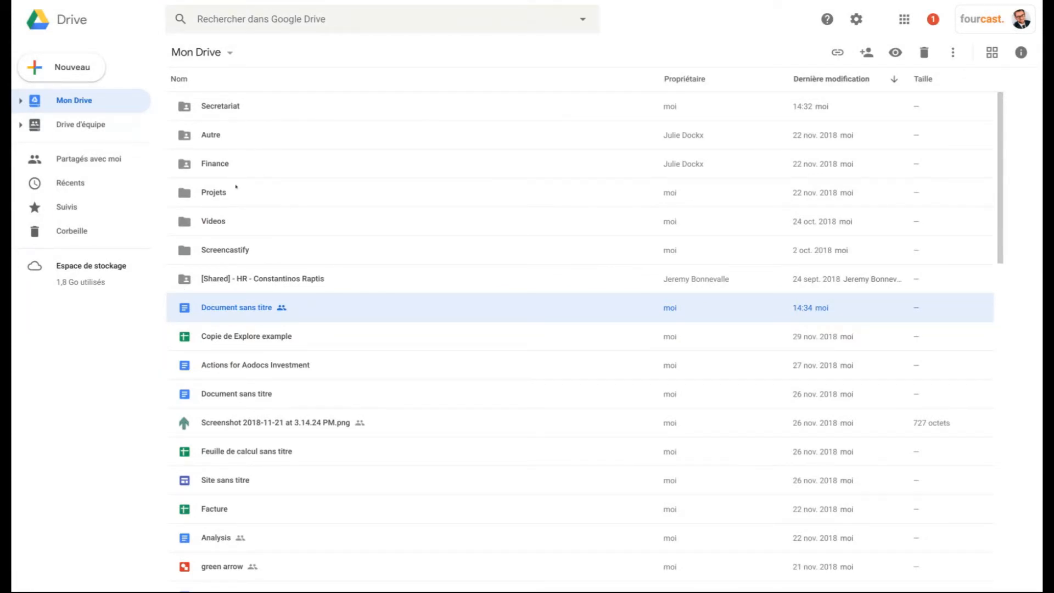
Turn on link sharing for the shared untitled document to get its shareable link
{"action": "right_click", "coordinate": [231, 305]}
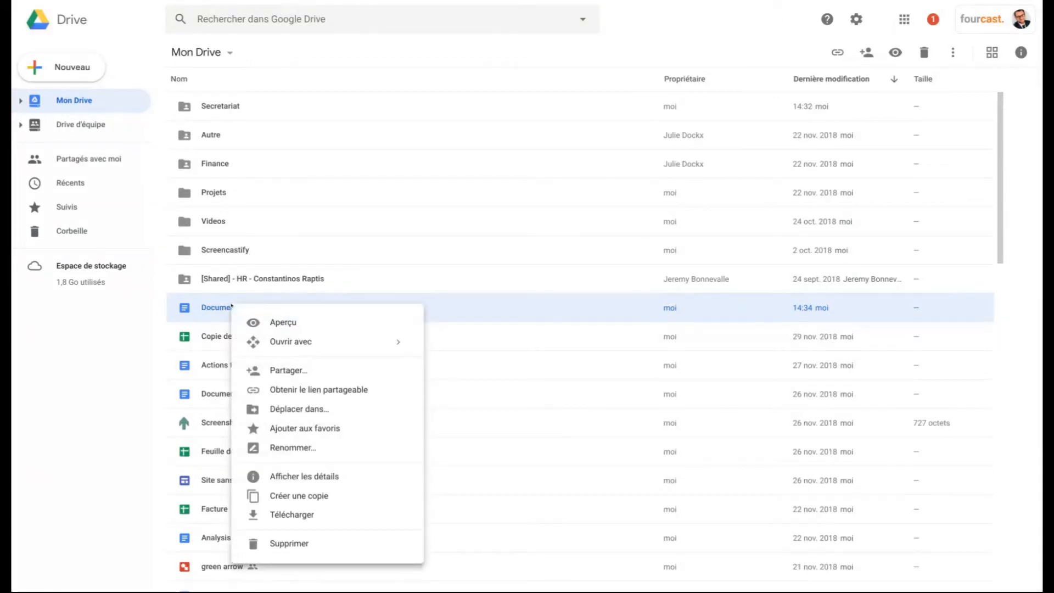
{"action": "left_click", "coordinate": [289, 371]}
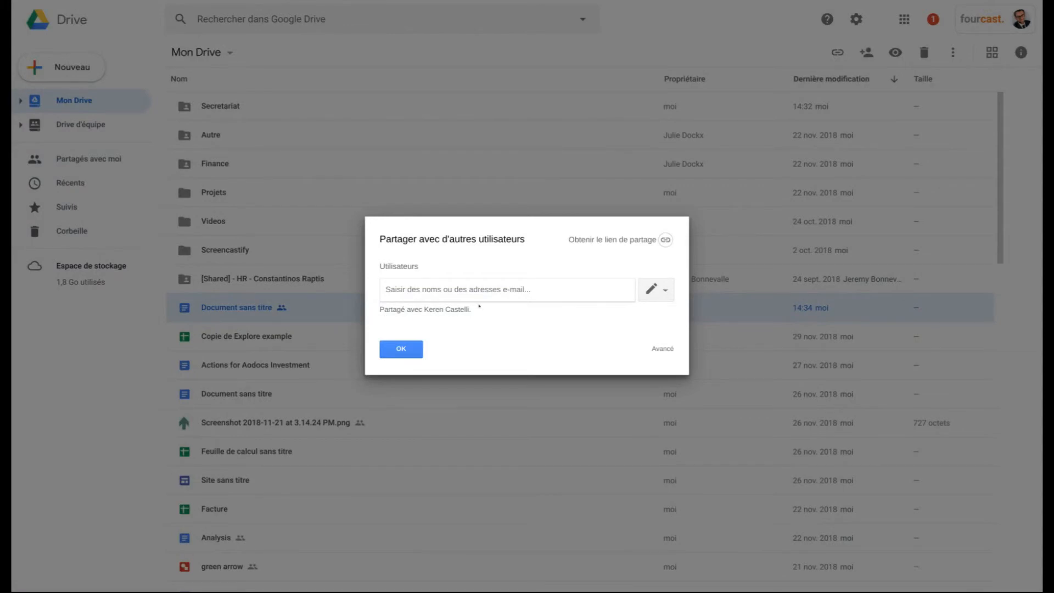
{"action": "left_click", "coordinate": [601, 241]}
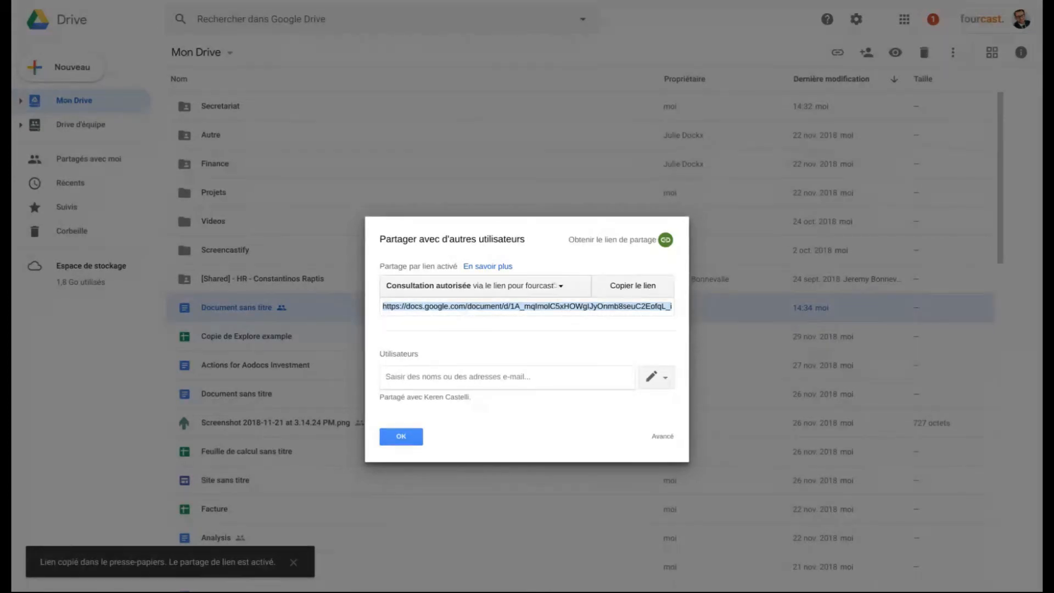
Examine the additional link-sharing options and their access levels for the document, and cancel without saving
{"action": "left_click", "coordinate": [555, 285]}
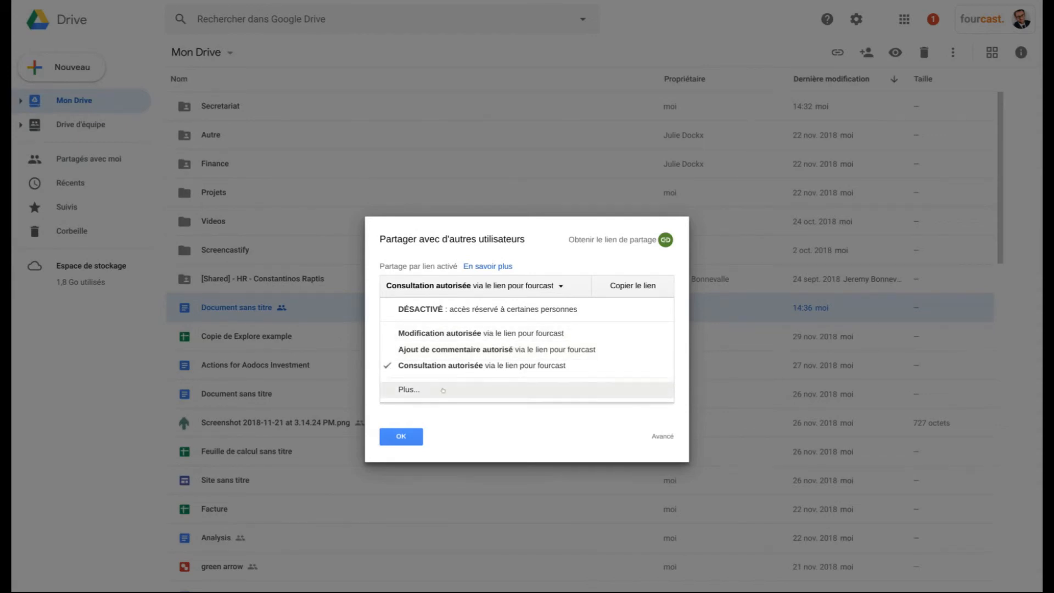
{"action": "left_click", "coordinate": [443, 389]}
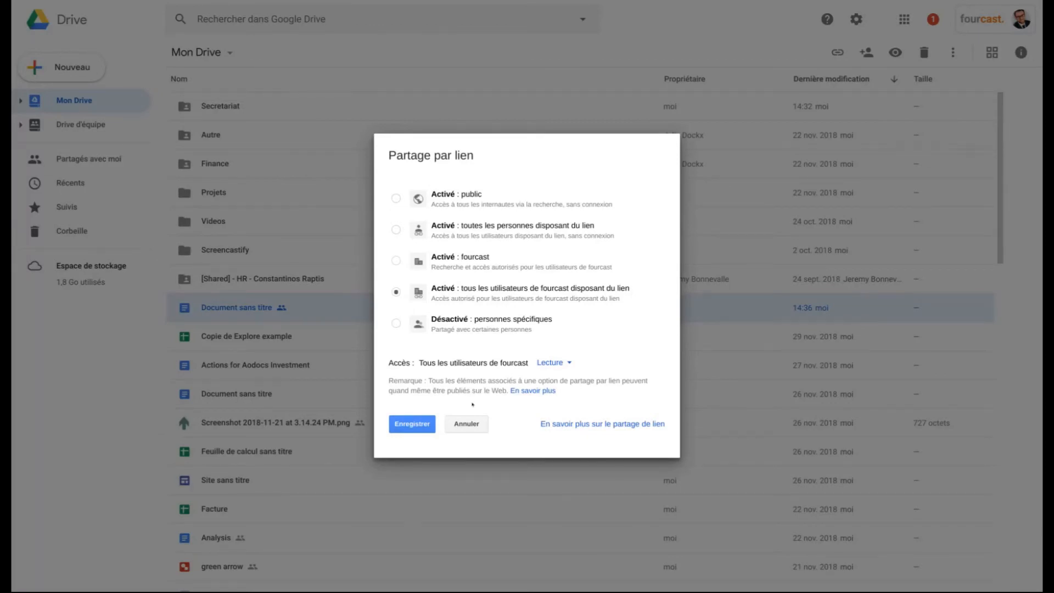
{"action": "left_click", "coordinate": [551, 362]}
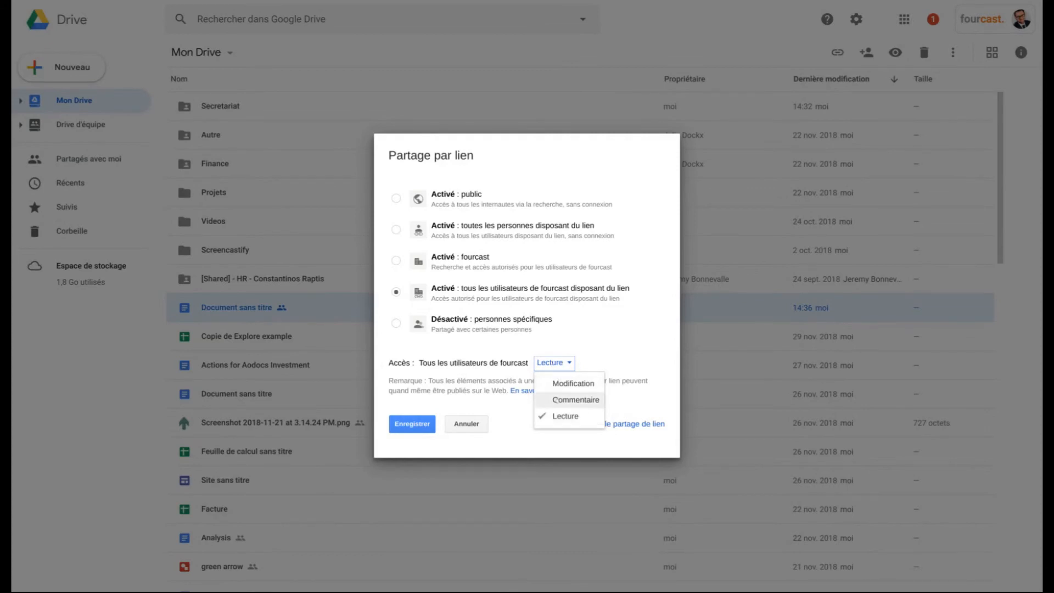
{"action": "left_click", "coordinate": [627, 337]}
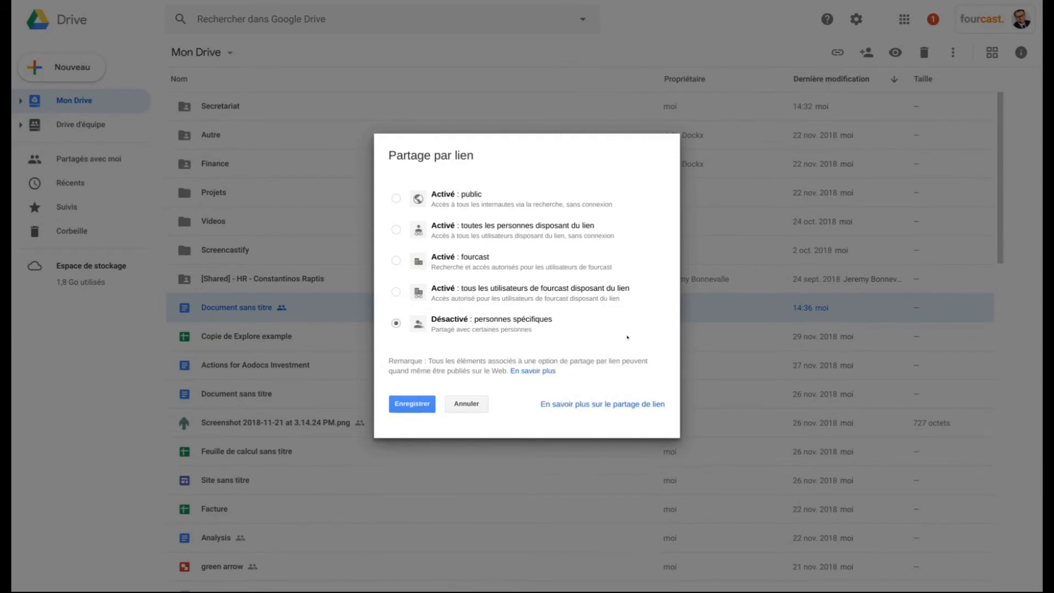
{"action": "left_click", "coordinate": [466, 404]}
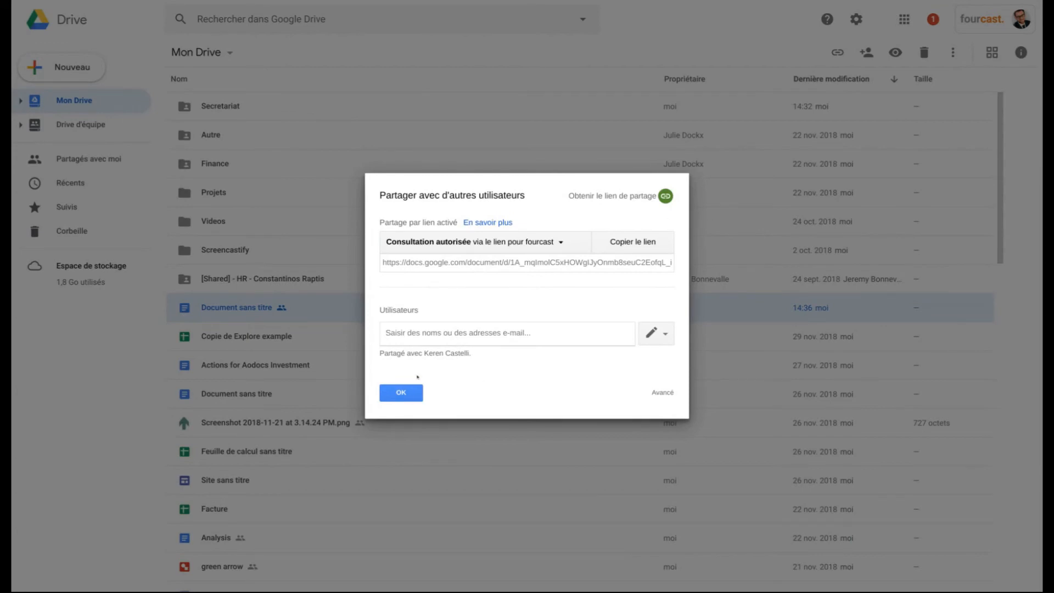
Set the document's link sharing to DÉSACTIVÉ, restricting access to specific people, and close the sharing dialog
{"action": "left_click", "coordinate": [546, 242]}
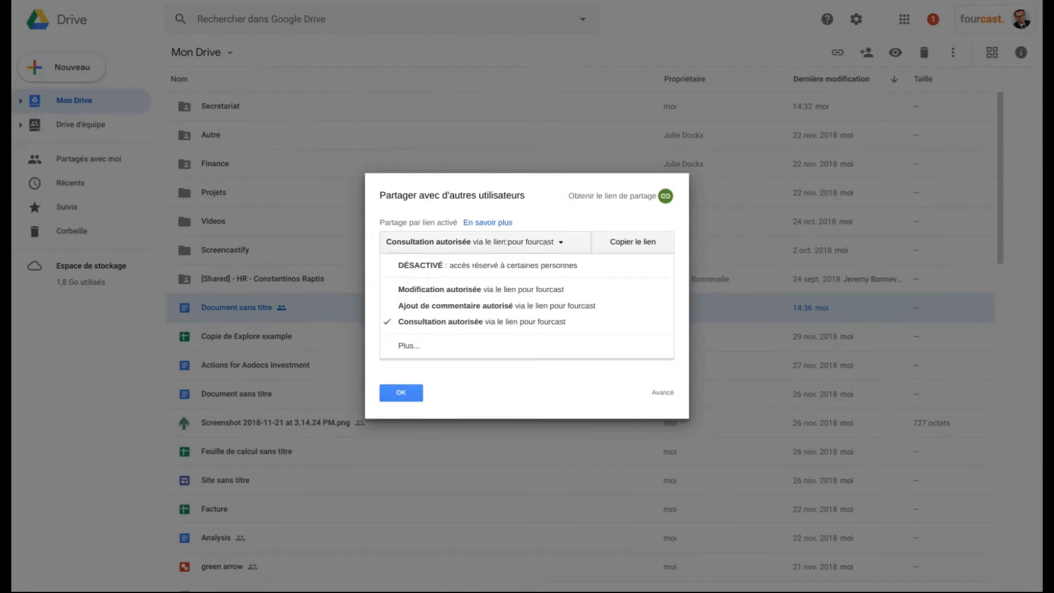
{"action": "left_click", "coordinate": [481, 266]}
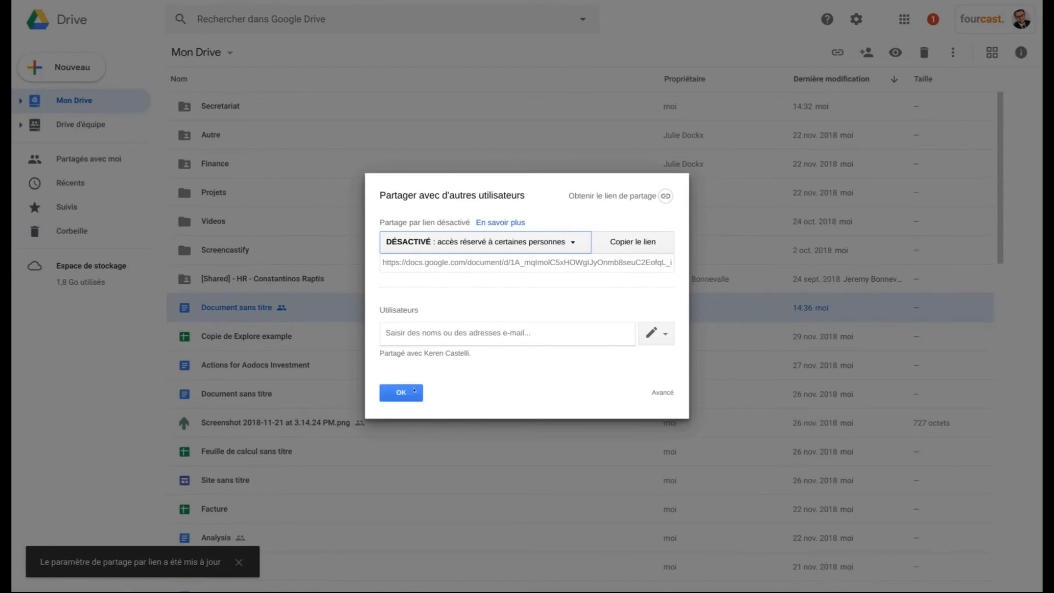
{"action": "left_click", "coordinate": [401, 392]}
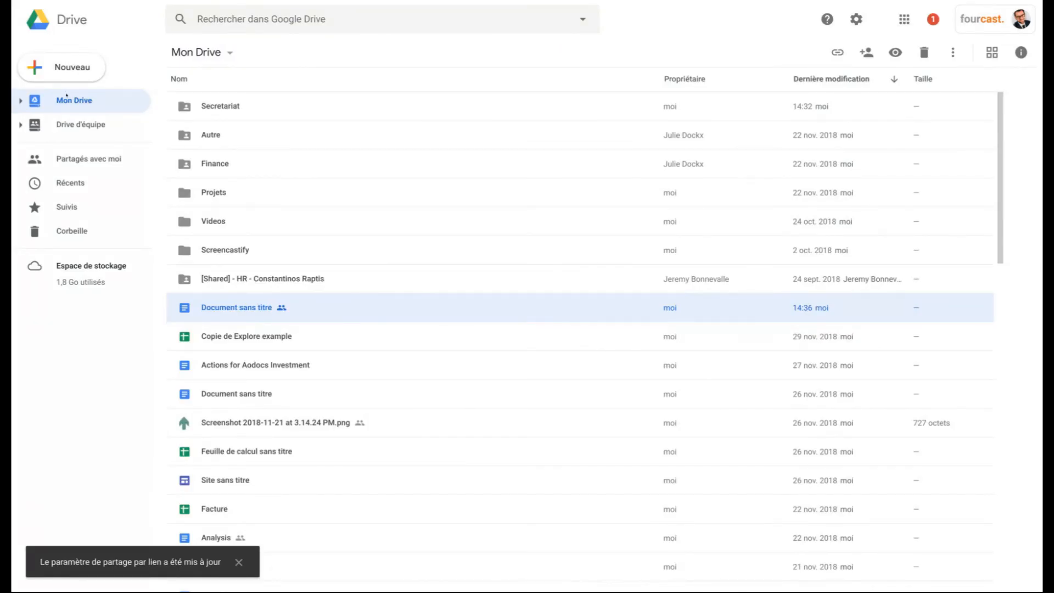
Open the [Group] Fourcast team drive and check which sharing actions are available for the [GR] 08. HR folder
{"action": "left_click", "coordinate": [91, 124]}
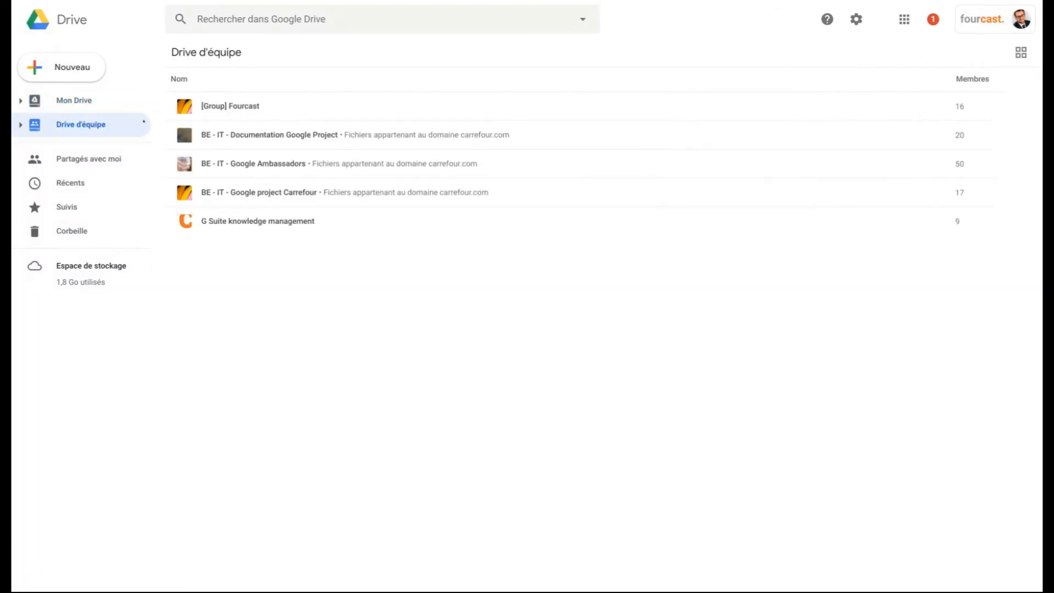
{"action": "double_click", "coordinate": [231, 108]}
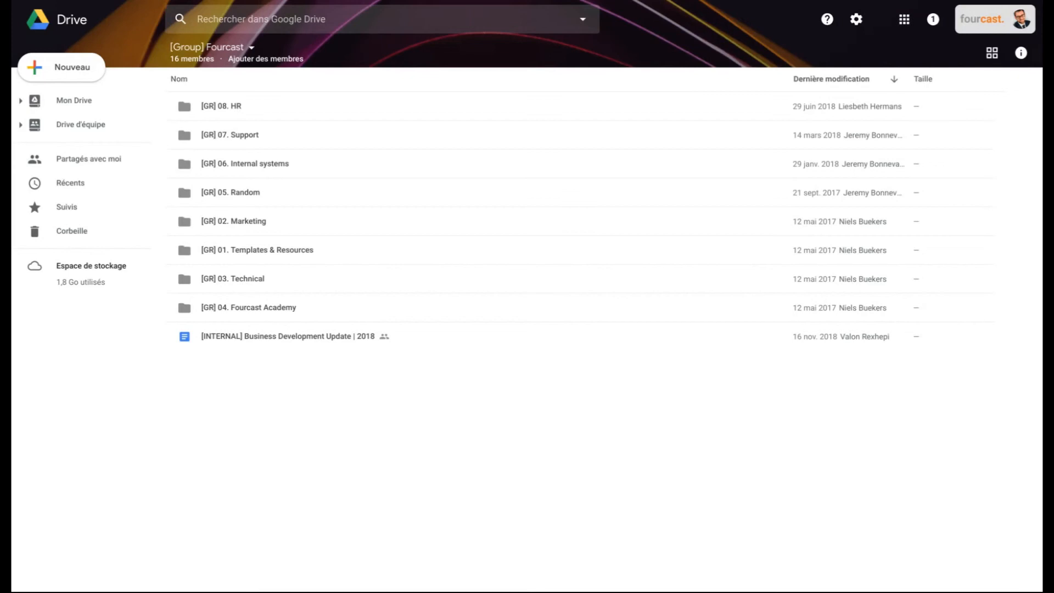
{"action": "right_click", "coordinate": [240, 113]}
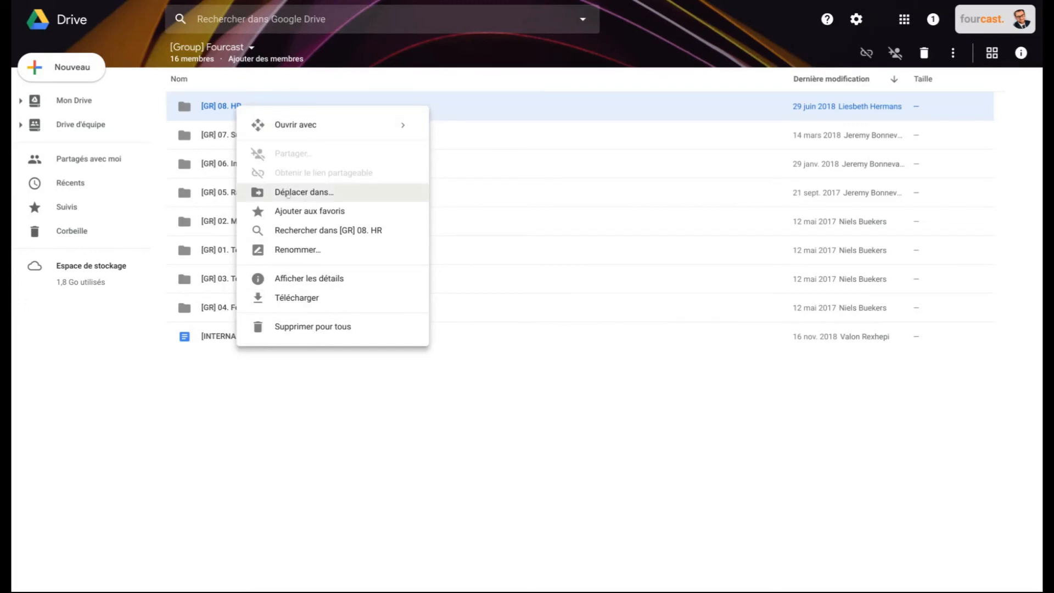
{"action": "left_click", "coordinate": [240, 405]}
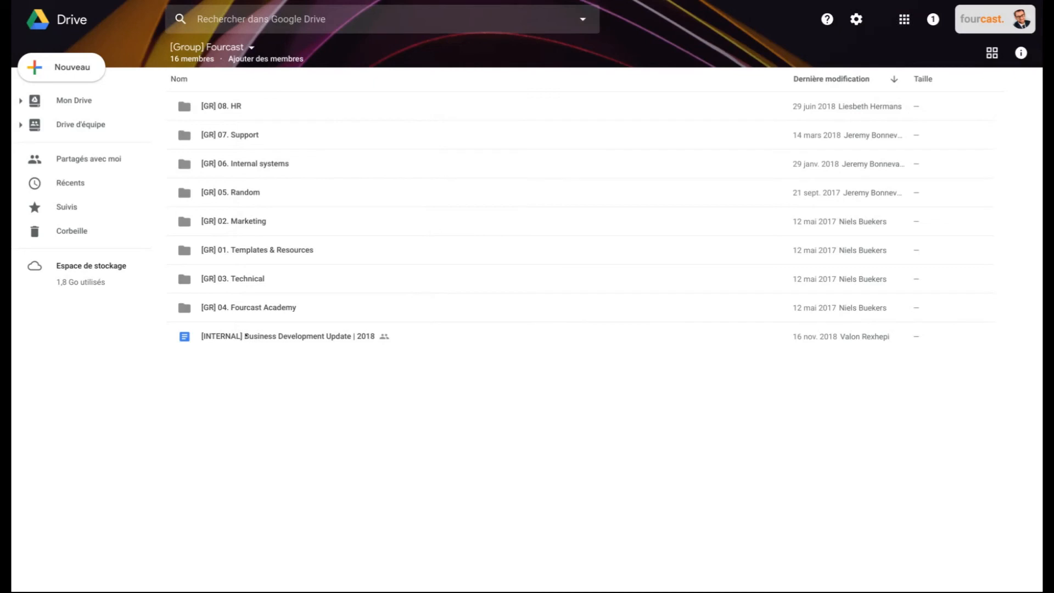
View the sharing dialog of the [INTERNAL] Business Development Update | 2018 document, and cancel it
{"action": "right_click", "coordinate": [246, 336]}
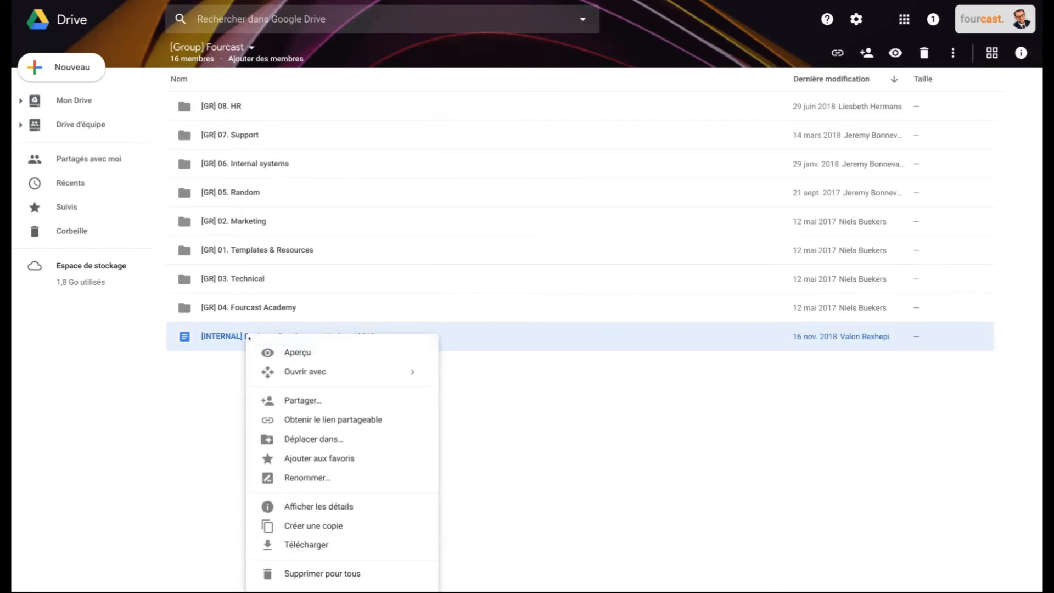
{"action": "left_click", "coordinate": [295, 399]}
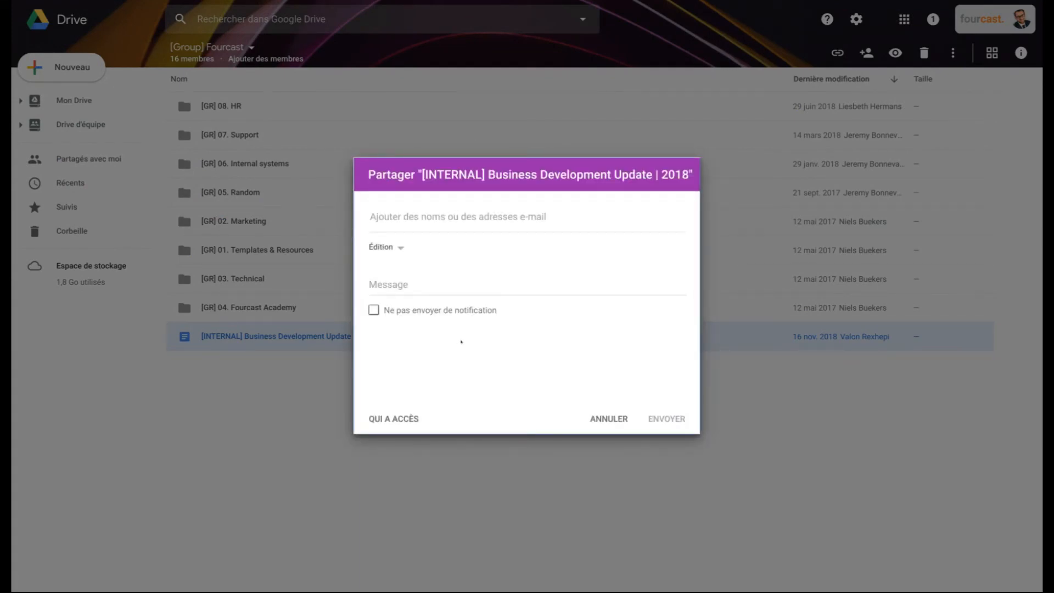
{"action": "left_click", "coordinate": [609, 419]}
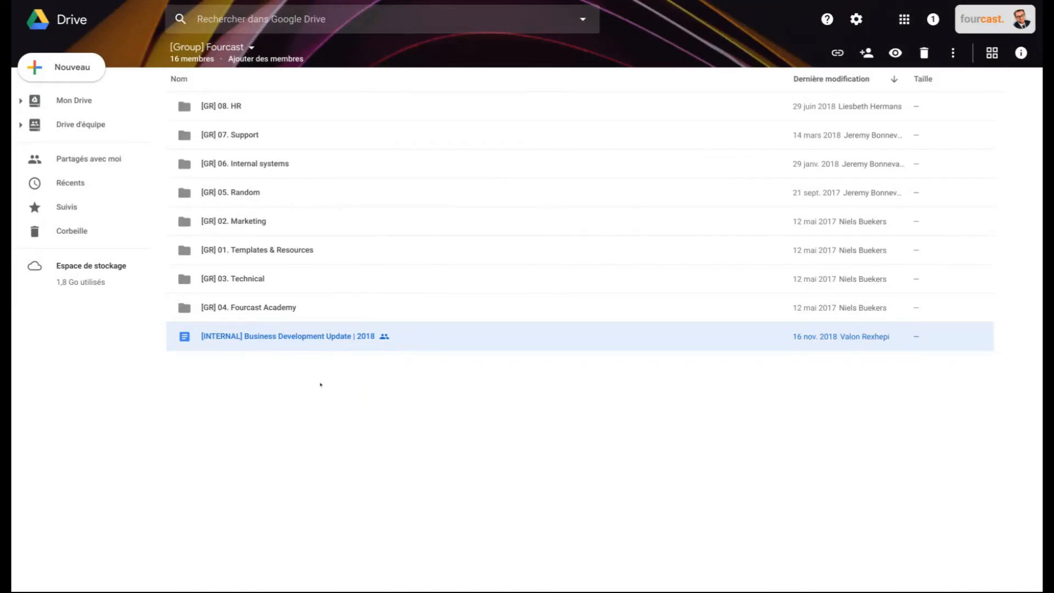